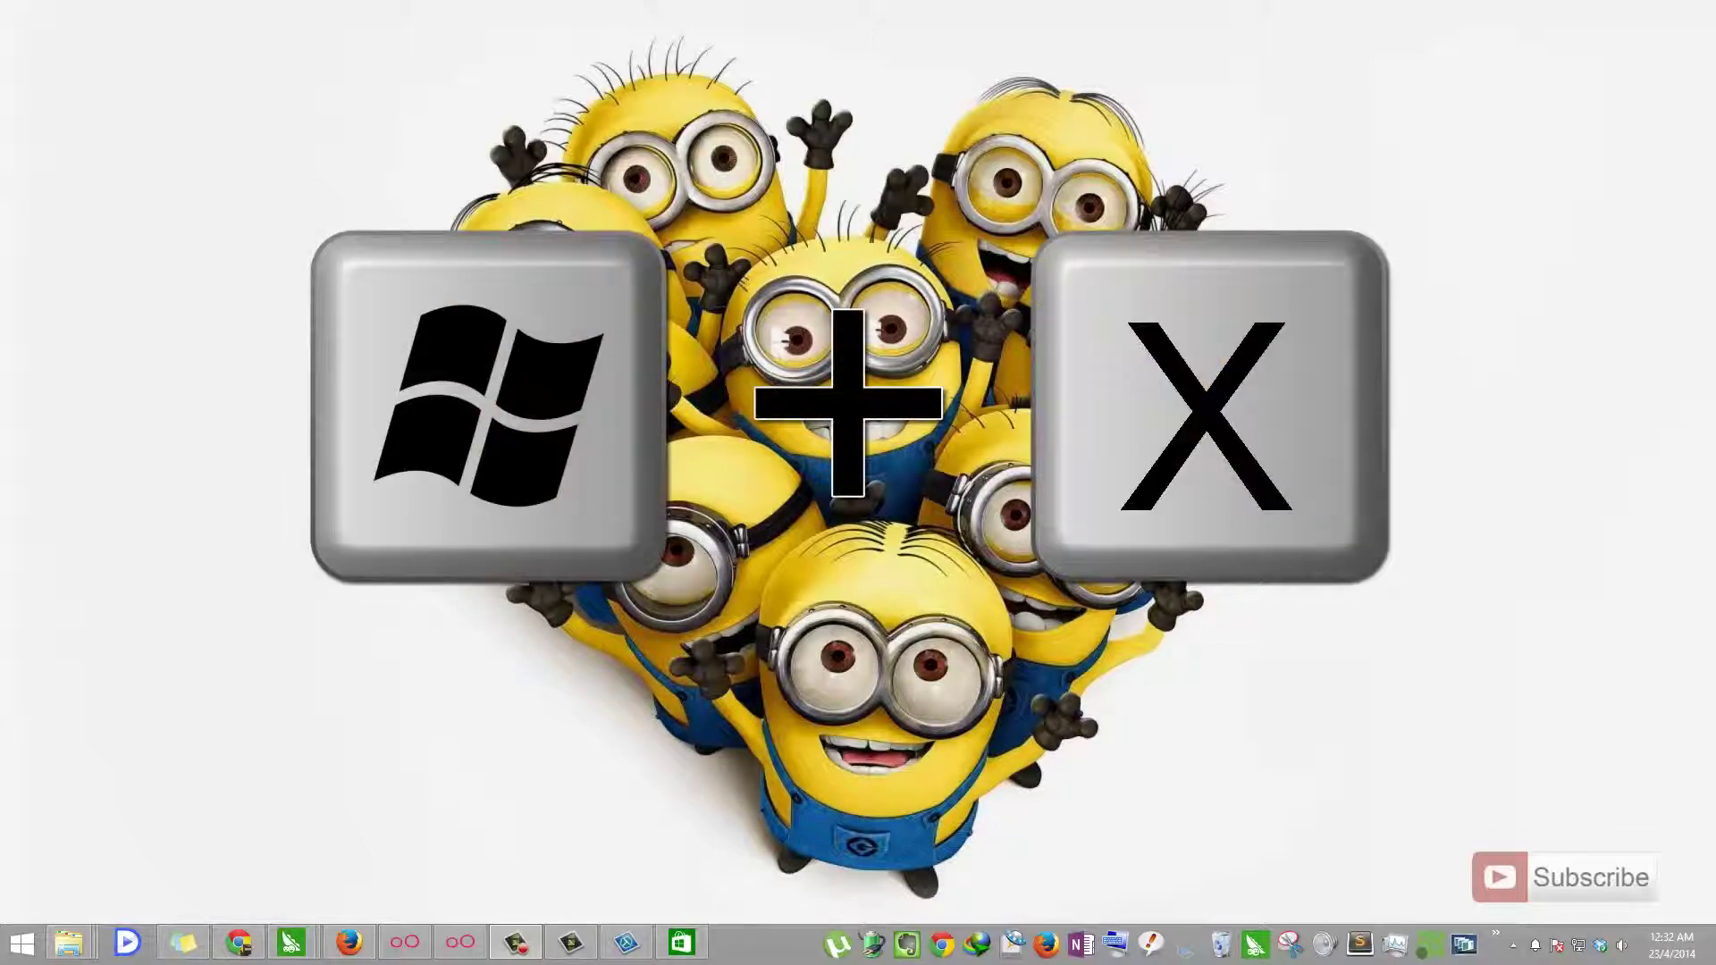
# Show the Win+X power-user menu's shut-down and sign-out options, then dismiss the menu
pyautogui.press('super+x')
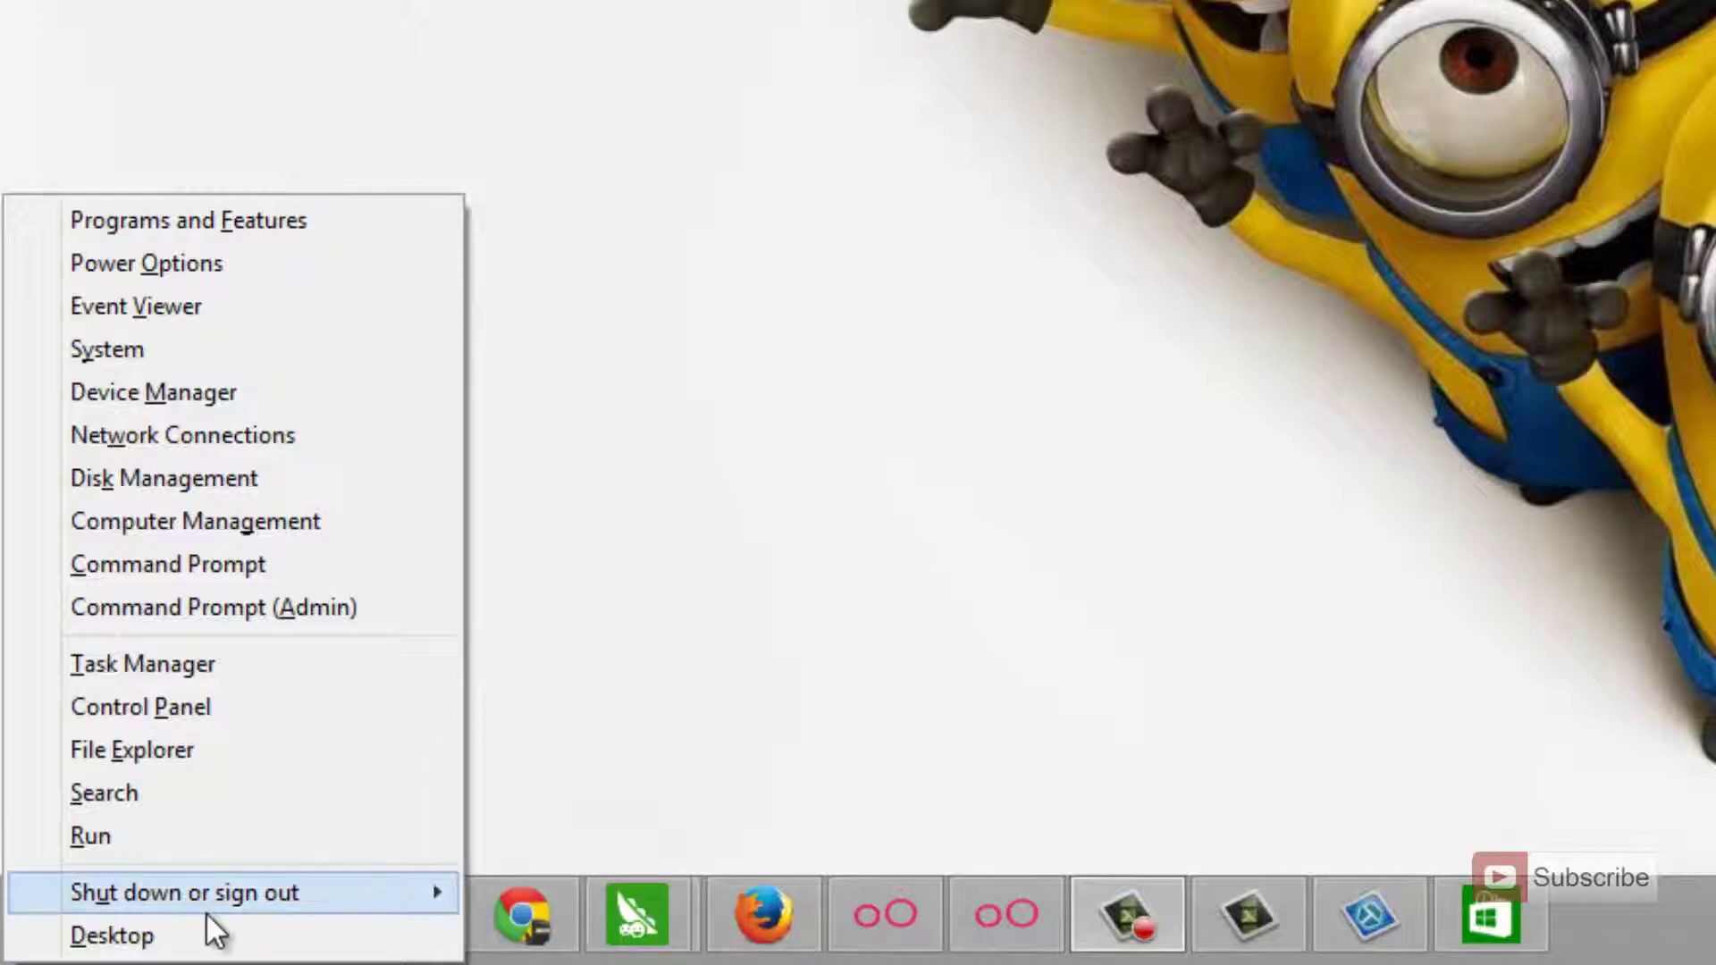
pyautogui.moveTo(229, 898)
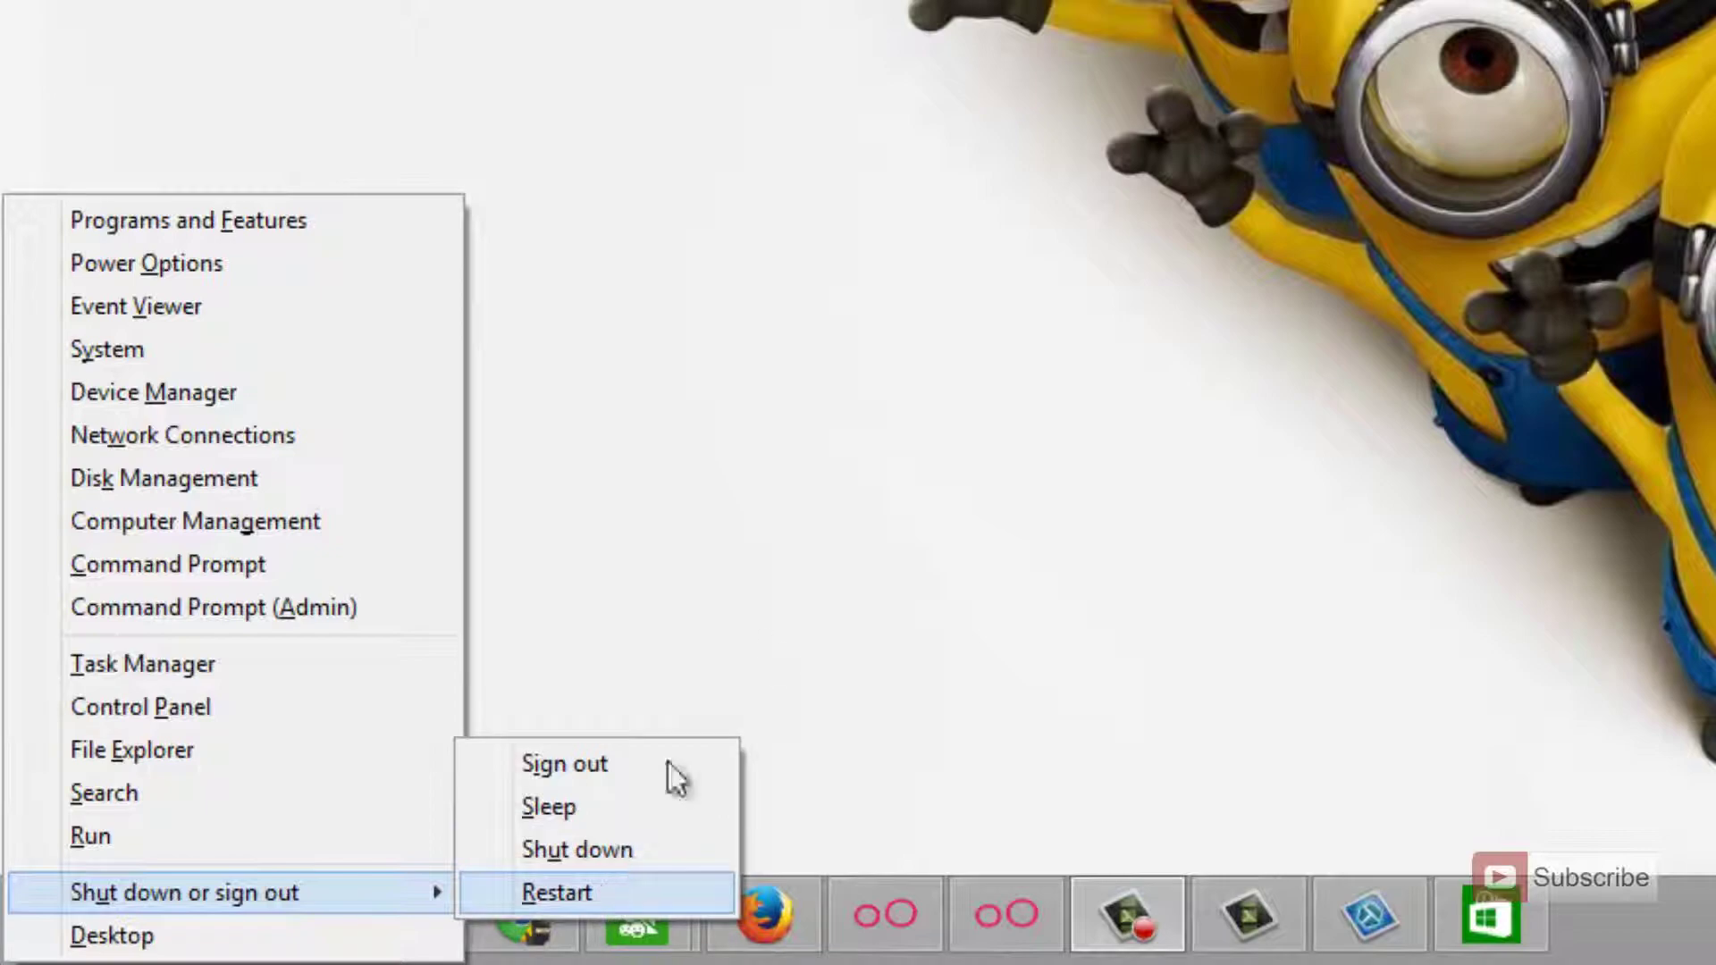
pyautogui.click(1162, 262)
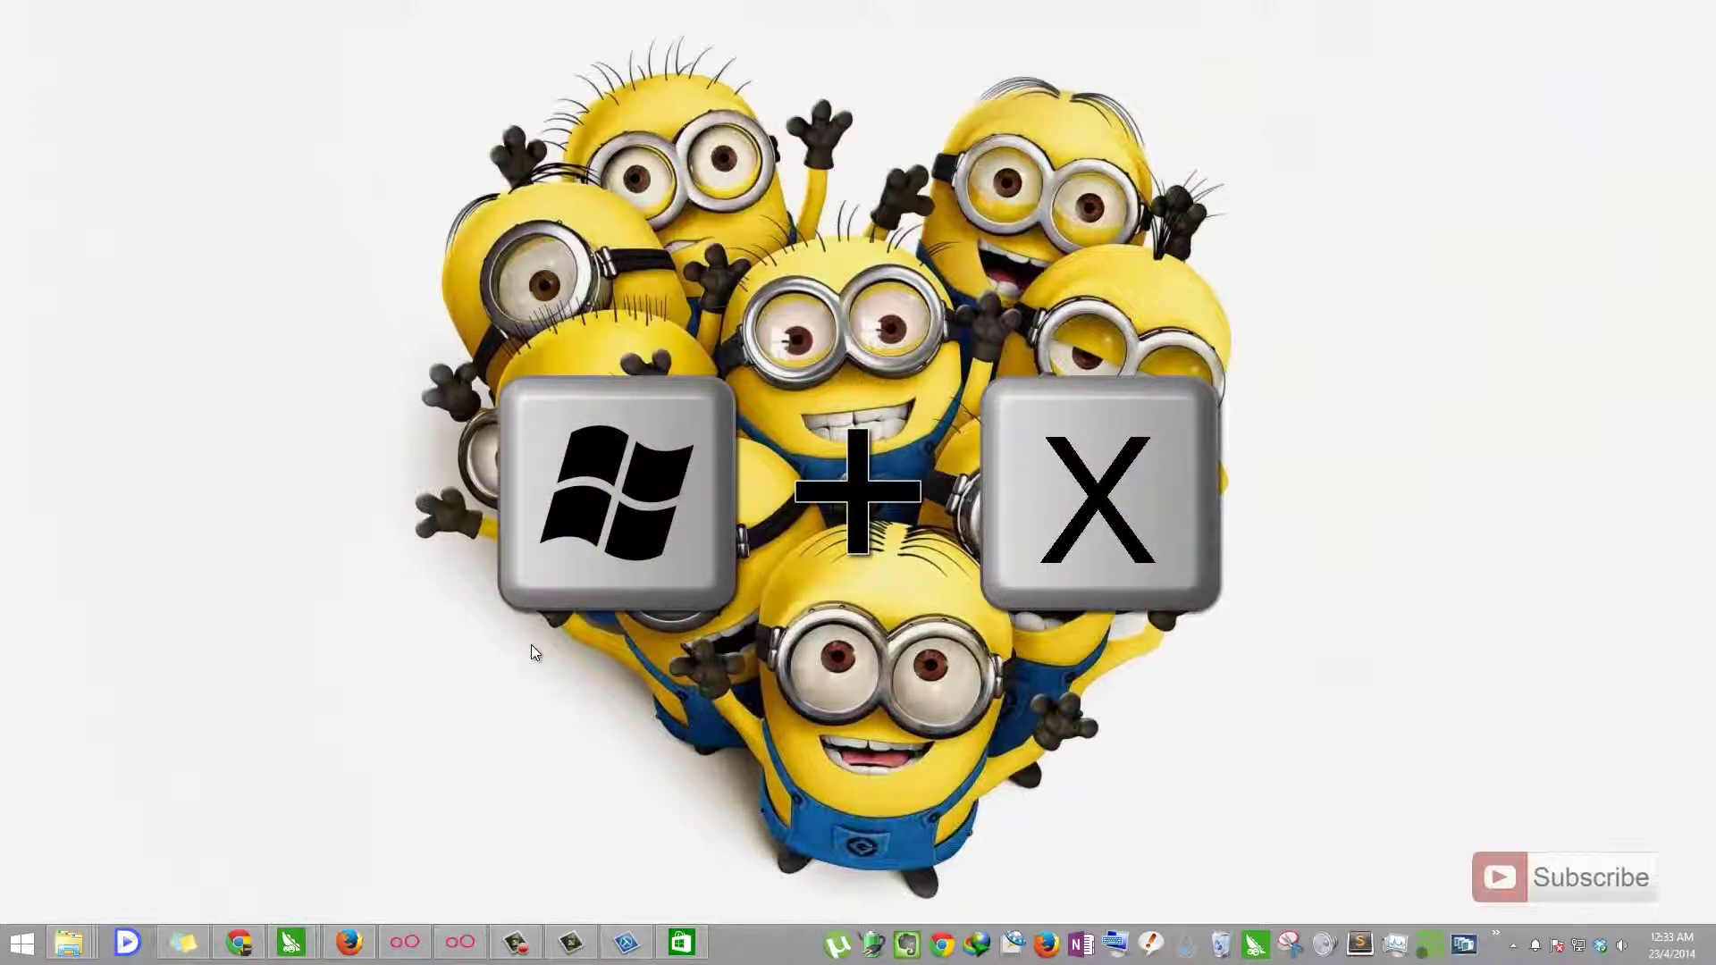
pyautogui.press('super+x')
pyautogui.press('Escape')
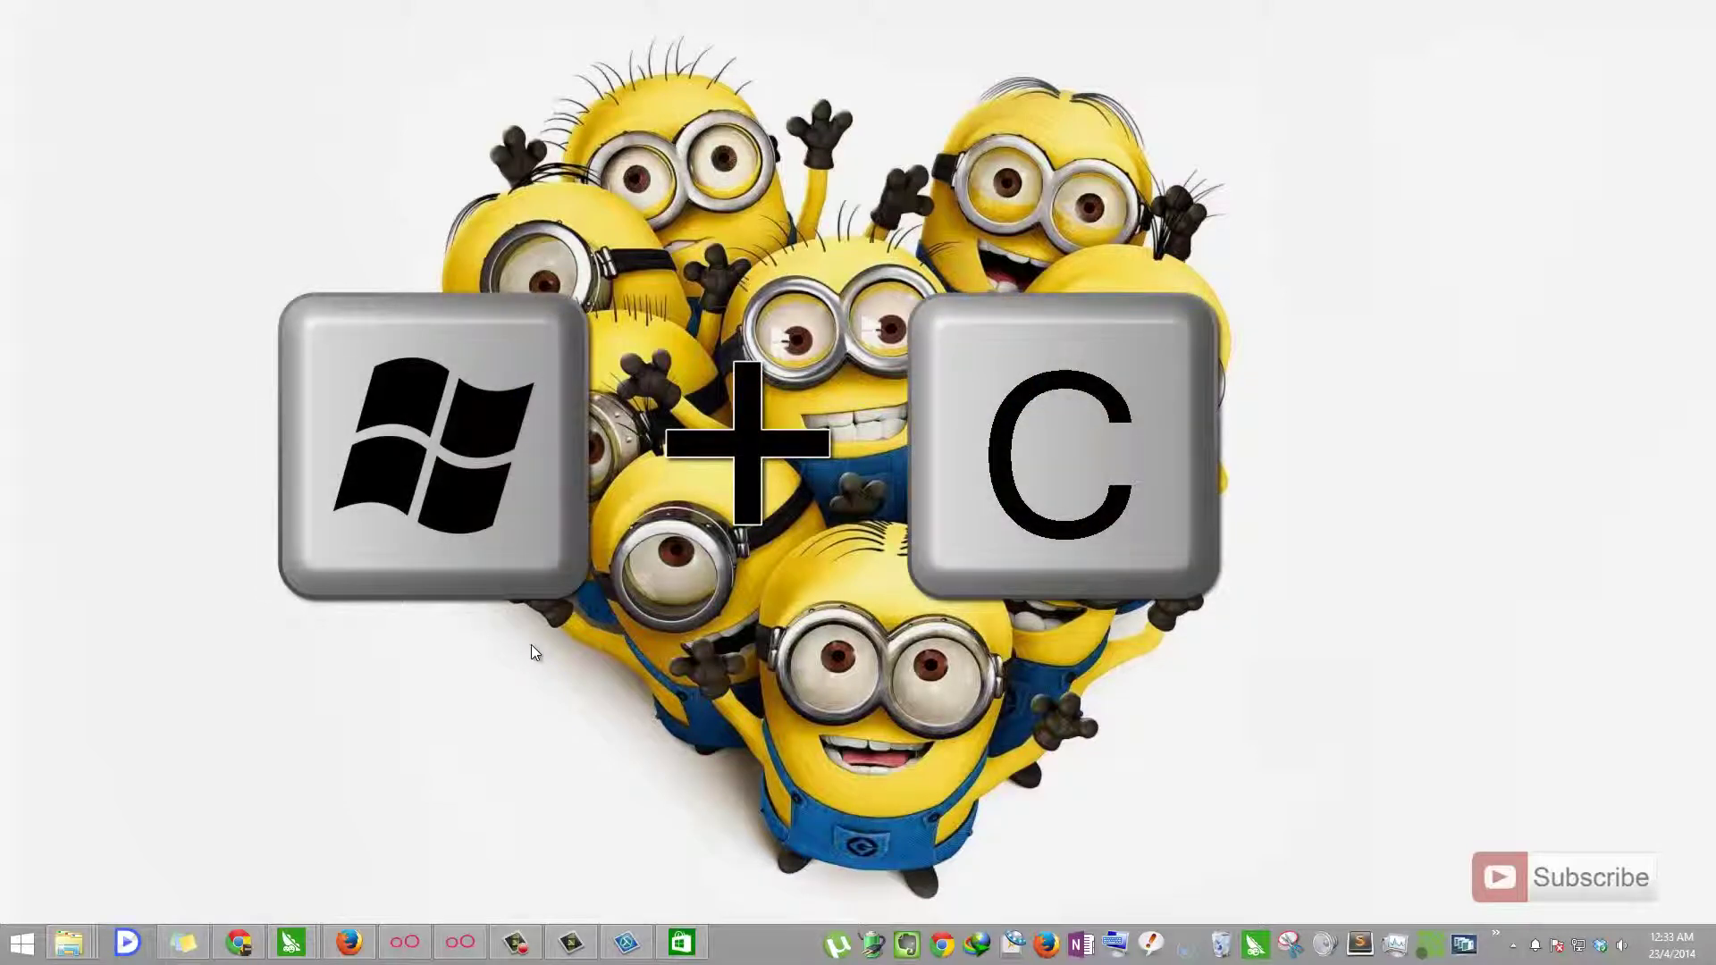
pyautogui.press('super+c')
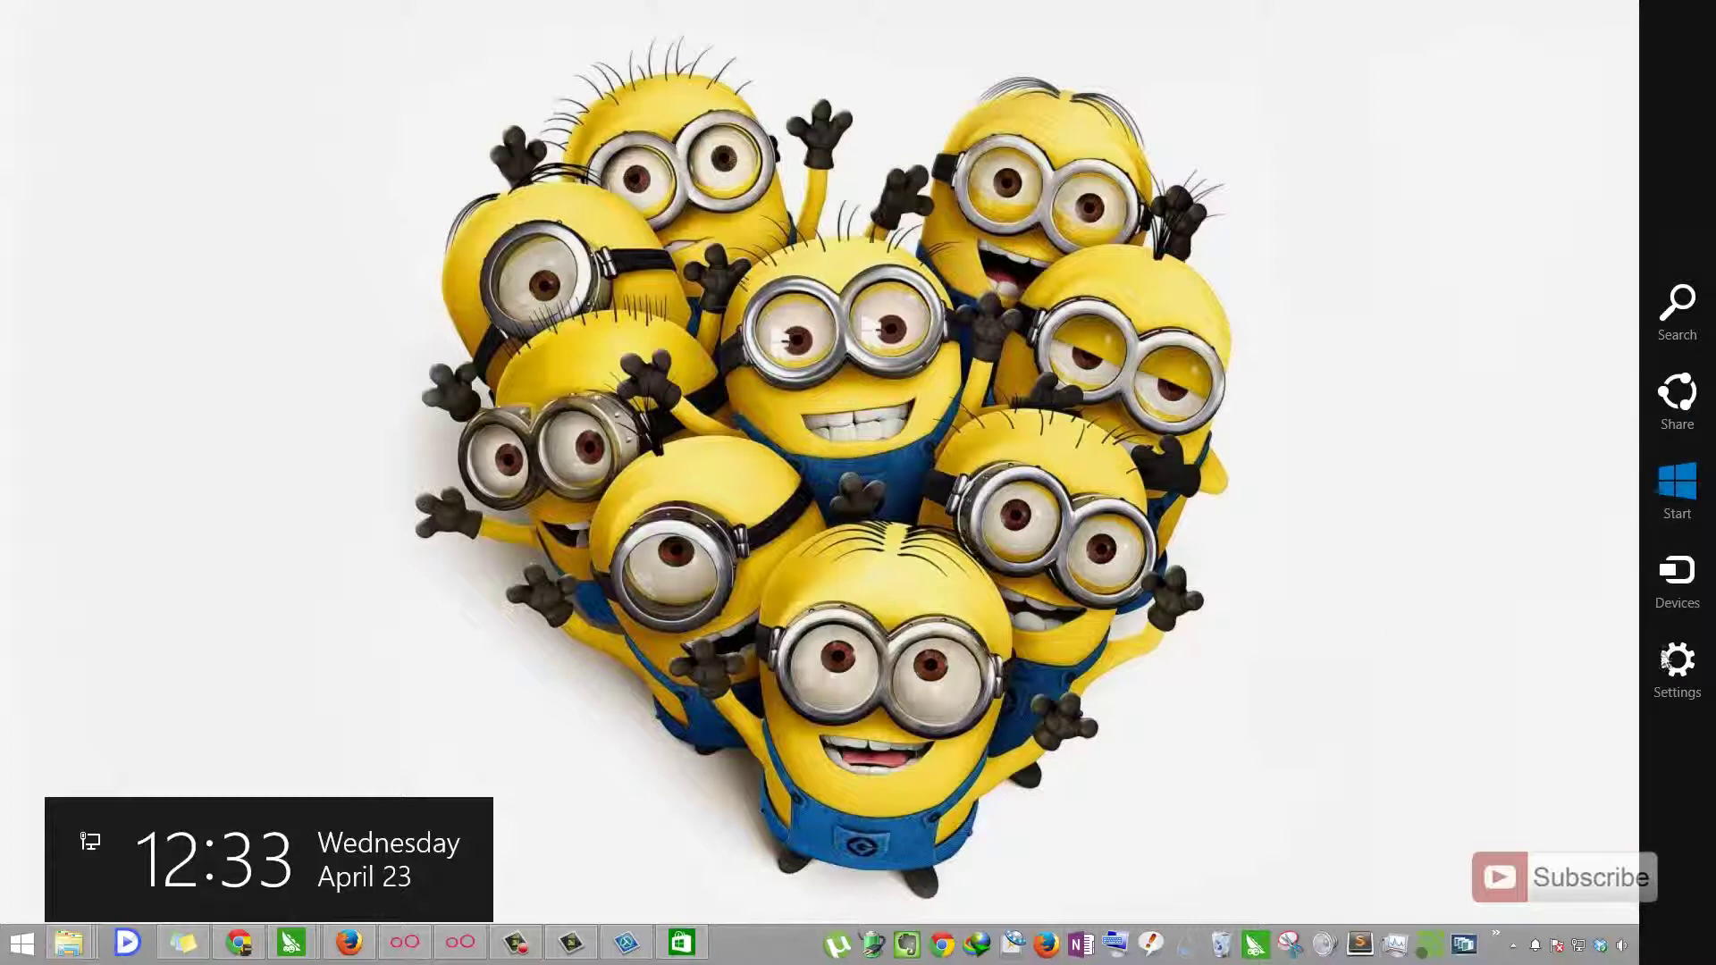
pyautogui.click(1678, 663)
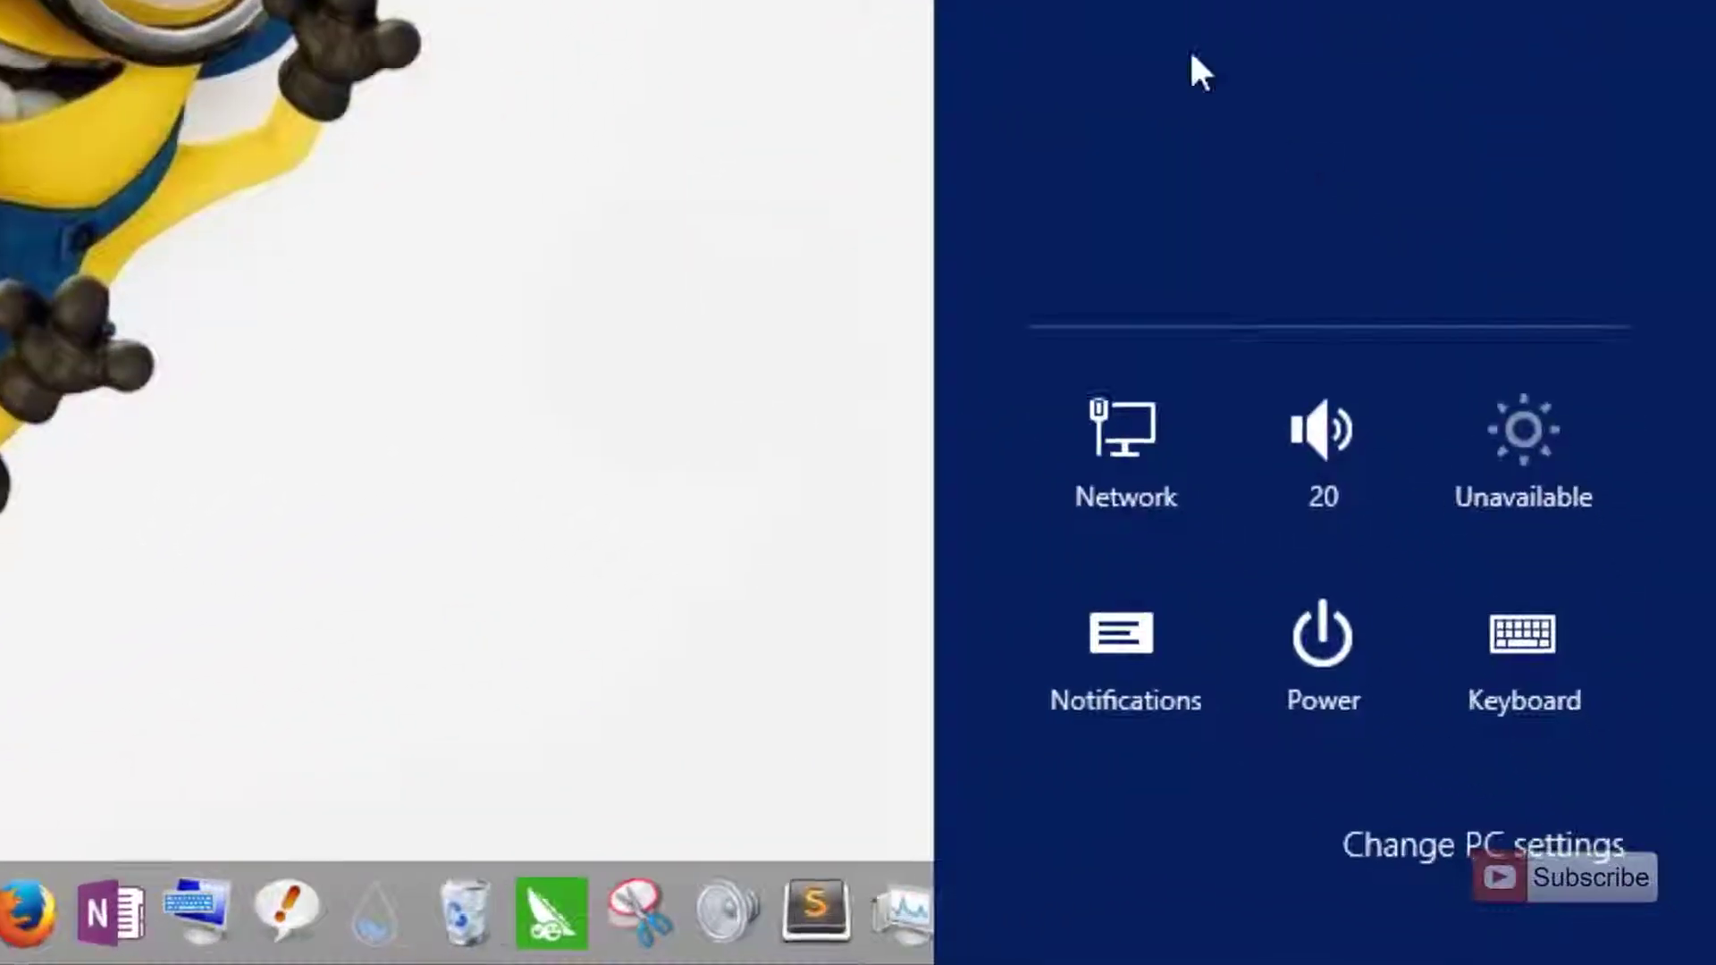
pyautogui.click(1338, 697)
pyautogui.click(1269, 183)
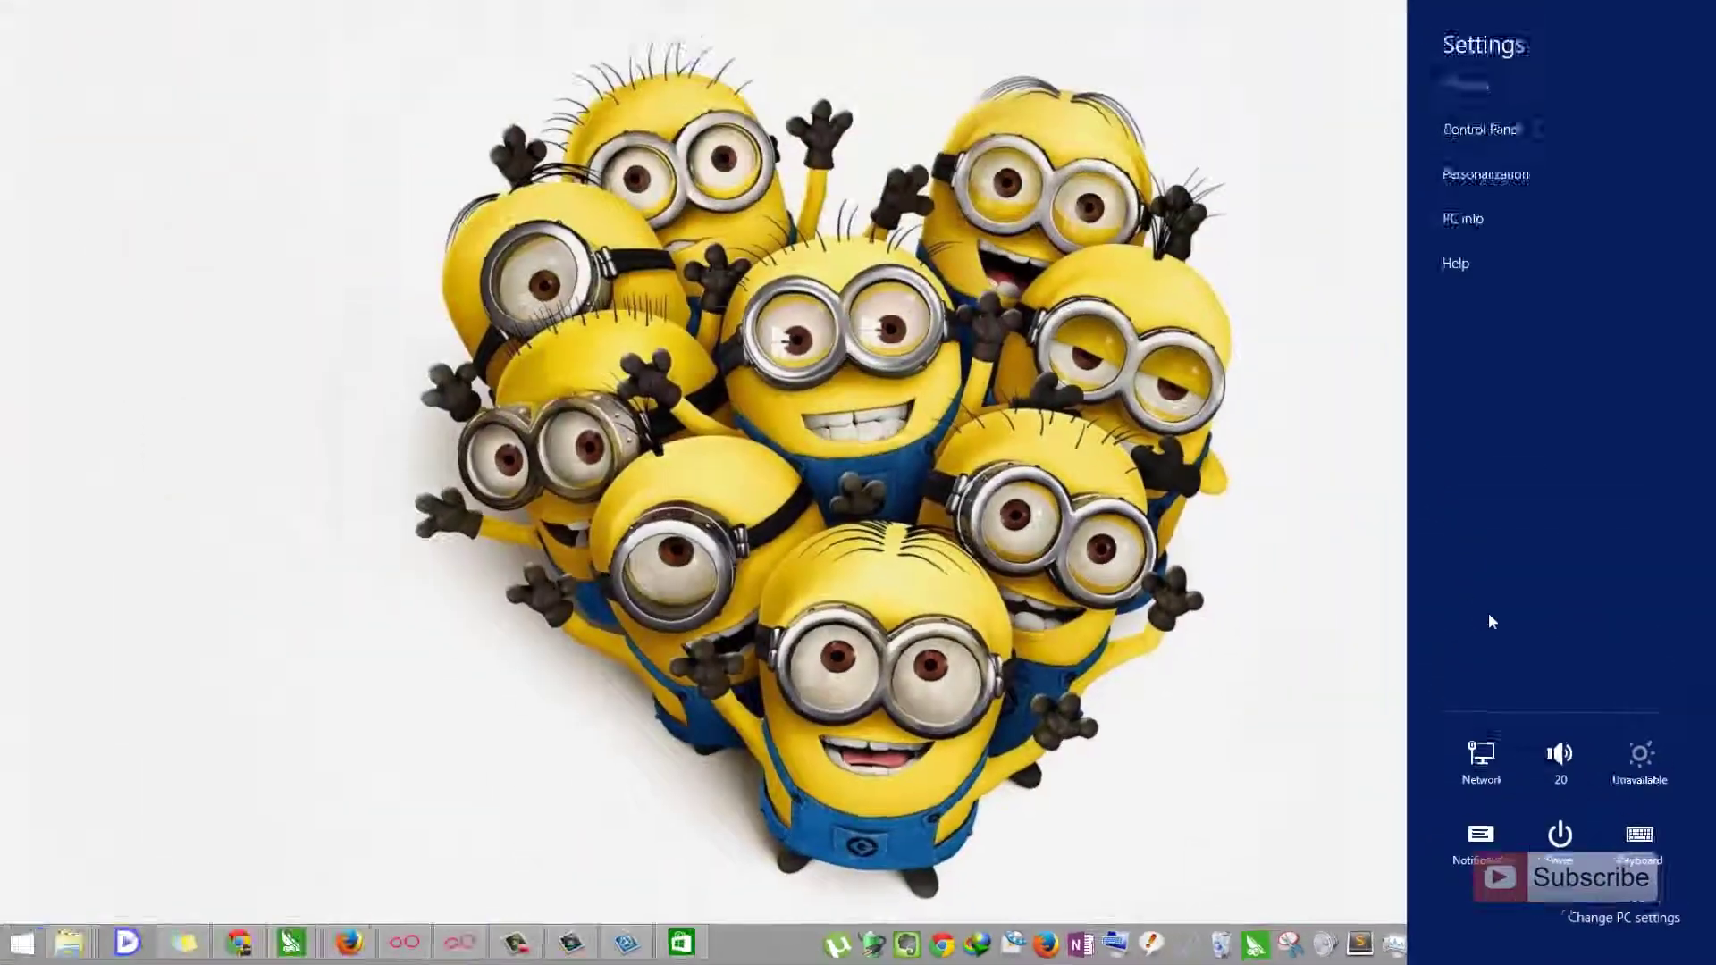
pyautogui.click(1017, 511)
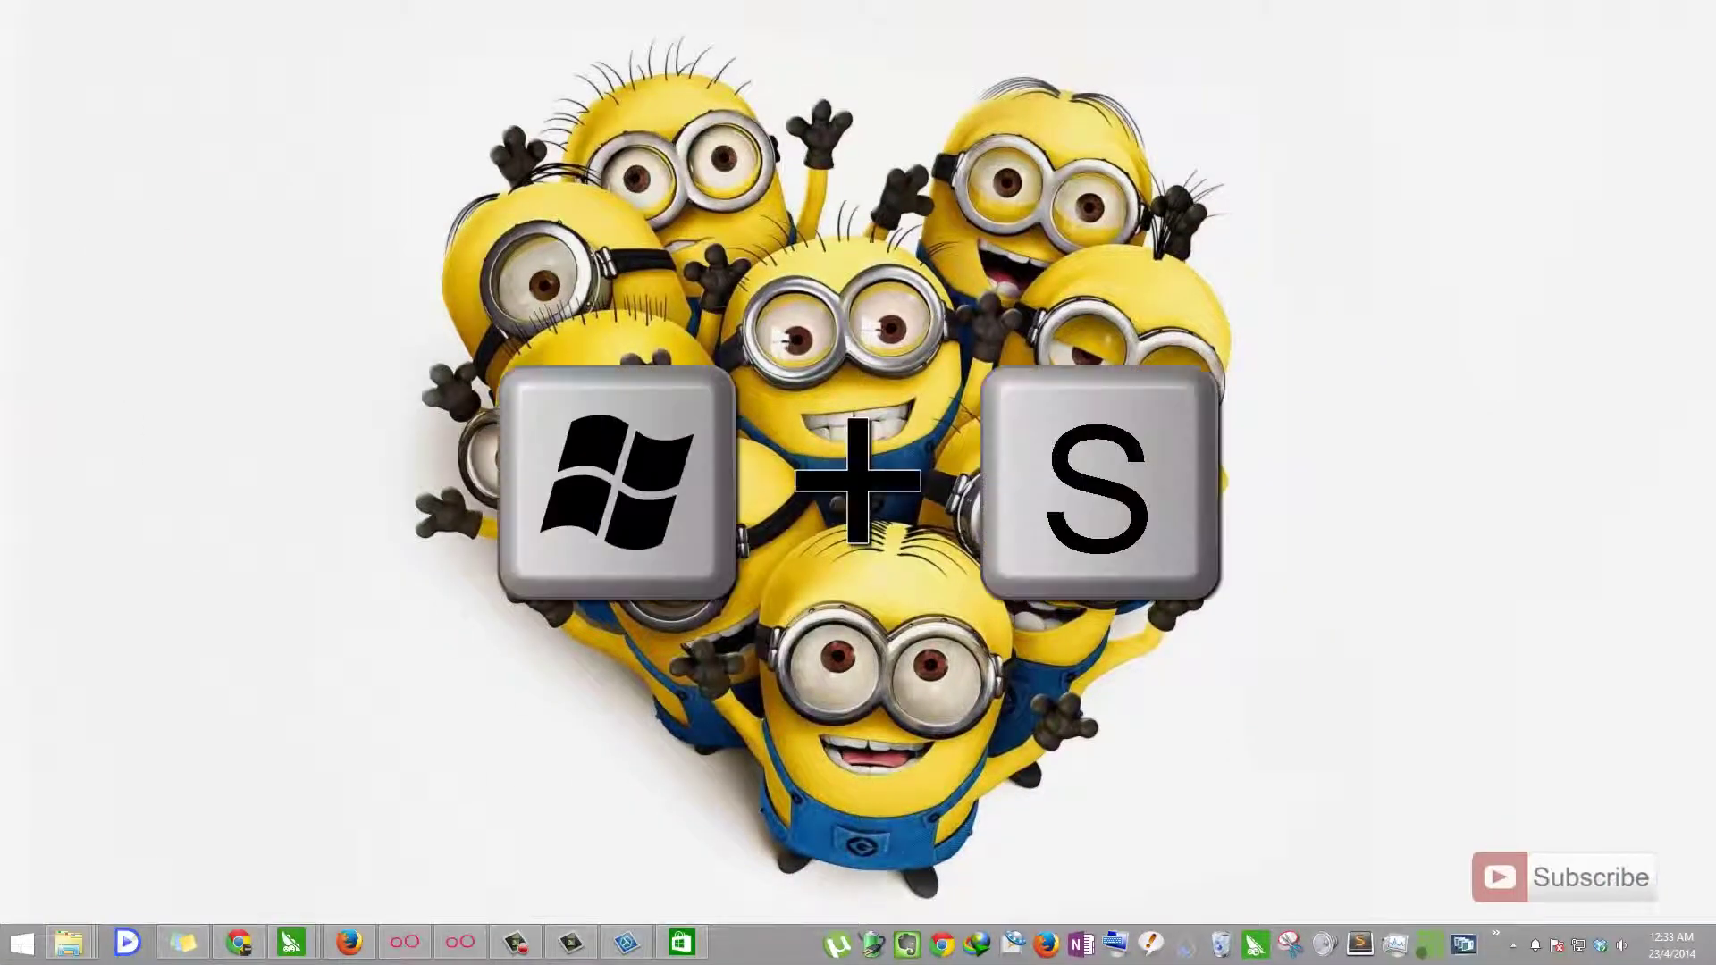
# Launch Sticky Notes from a 'stick' search, then enter 'best apps for win 8.1' as the query
pyautogui.press('super+s')
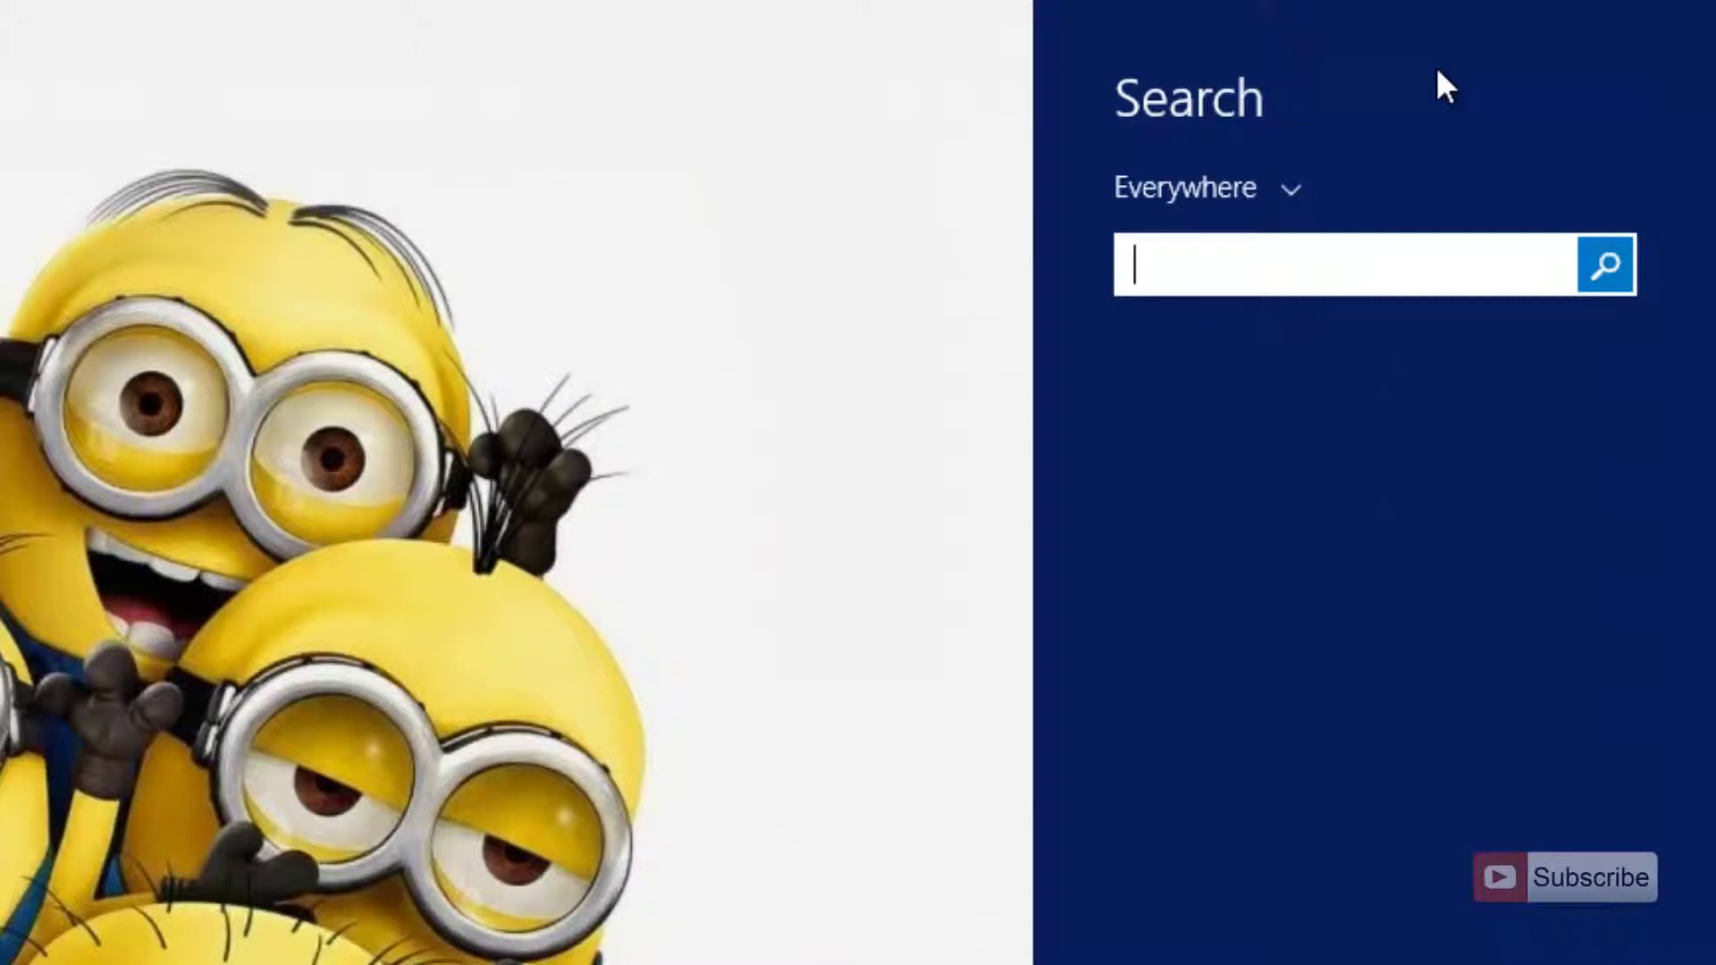
pyautogui.write('sticky Notes')
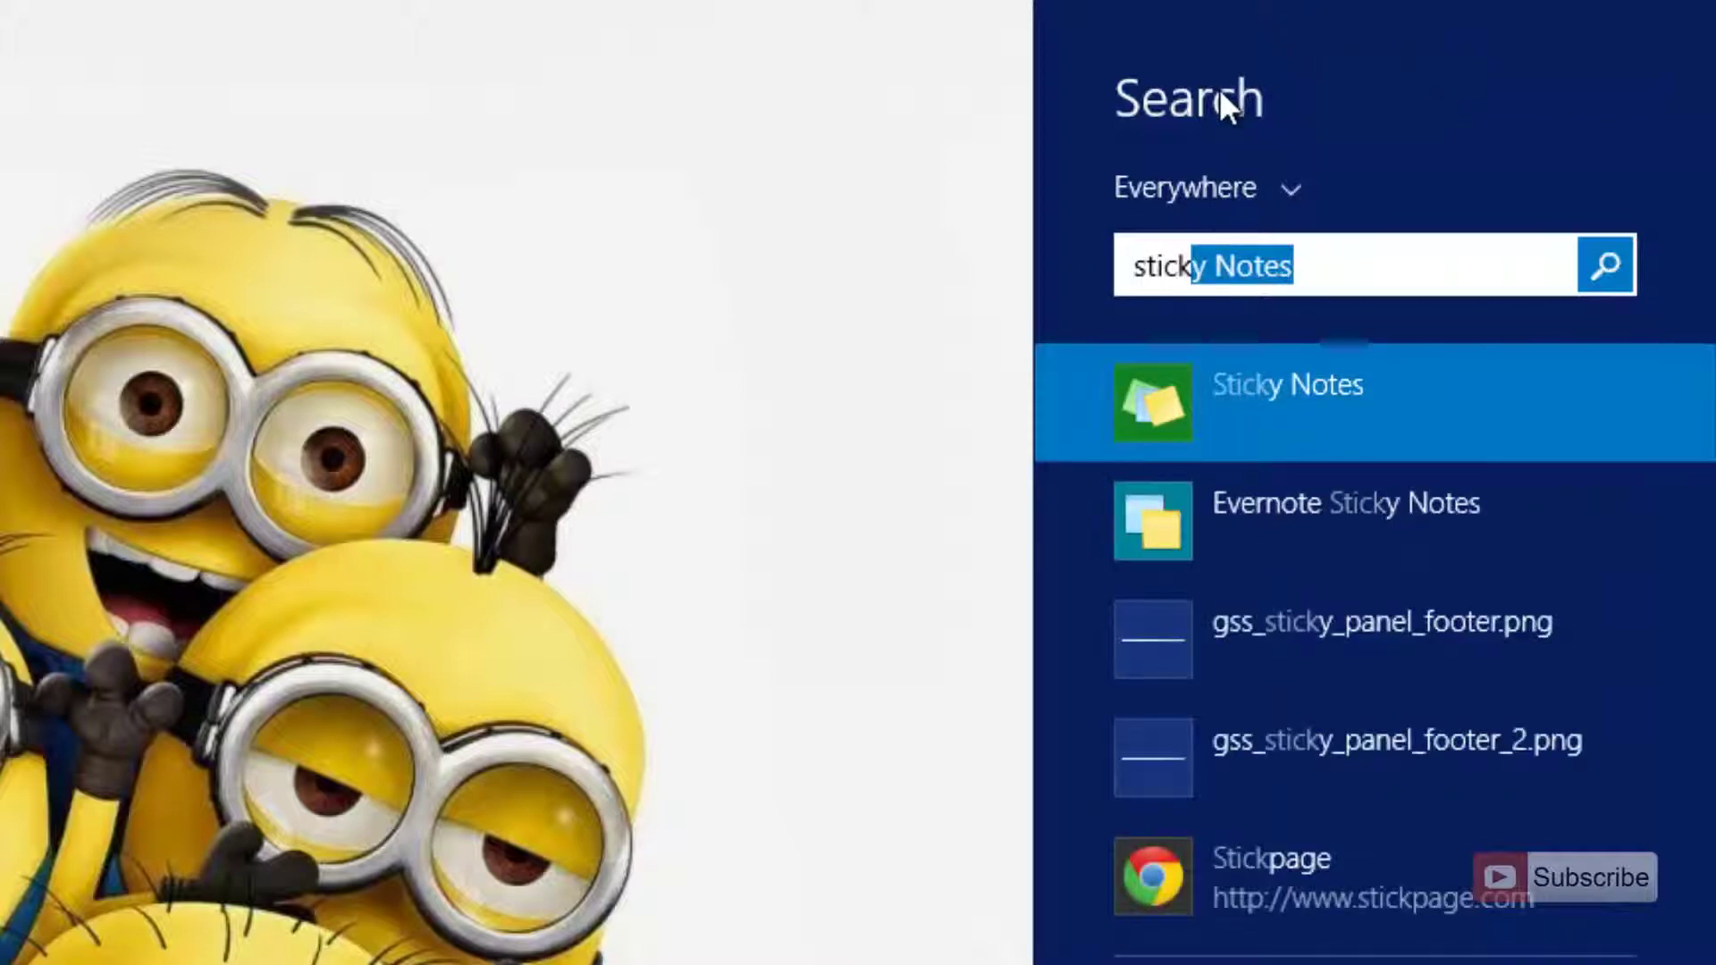
pyautogui.press('Return')
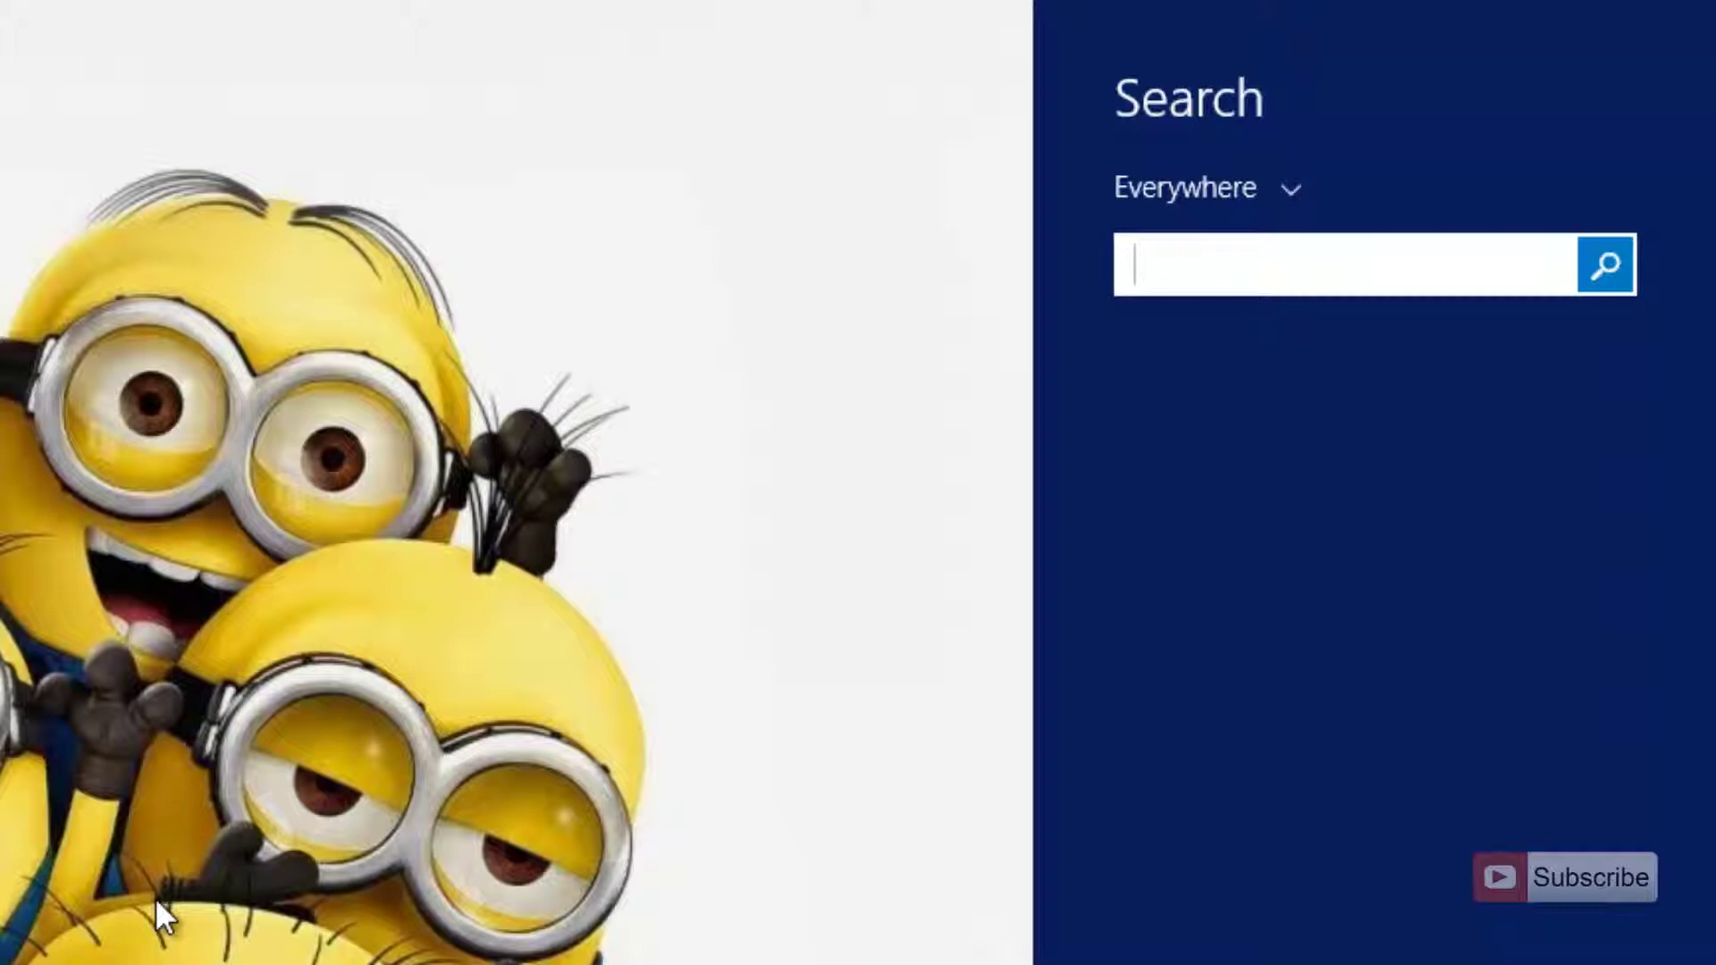
pyautogui.write('best apps')
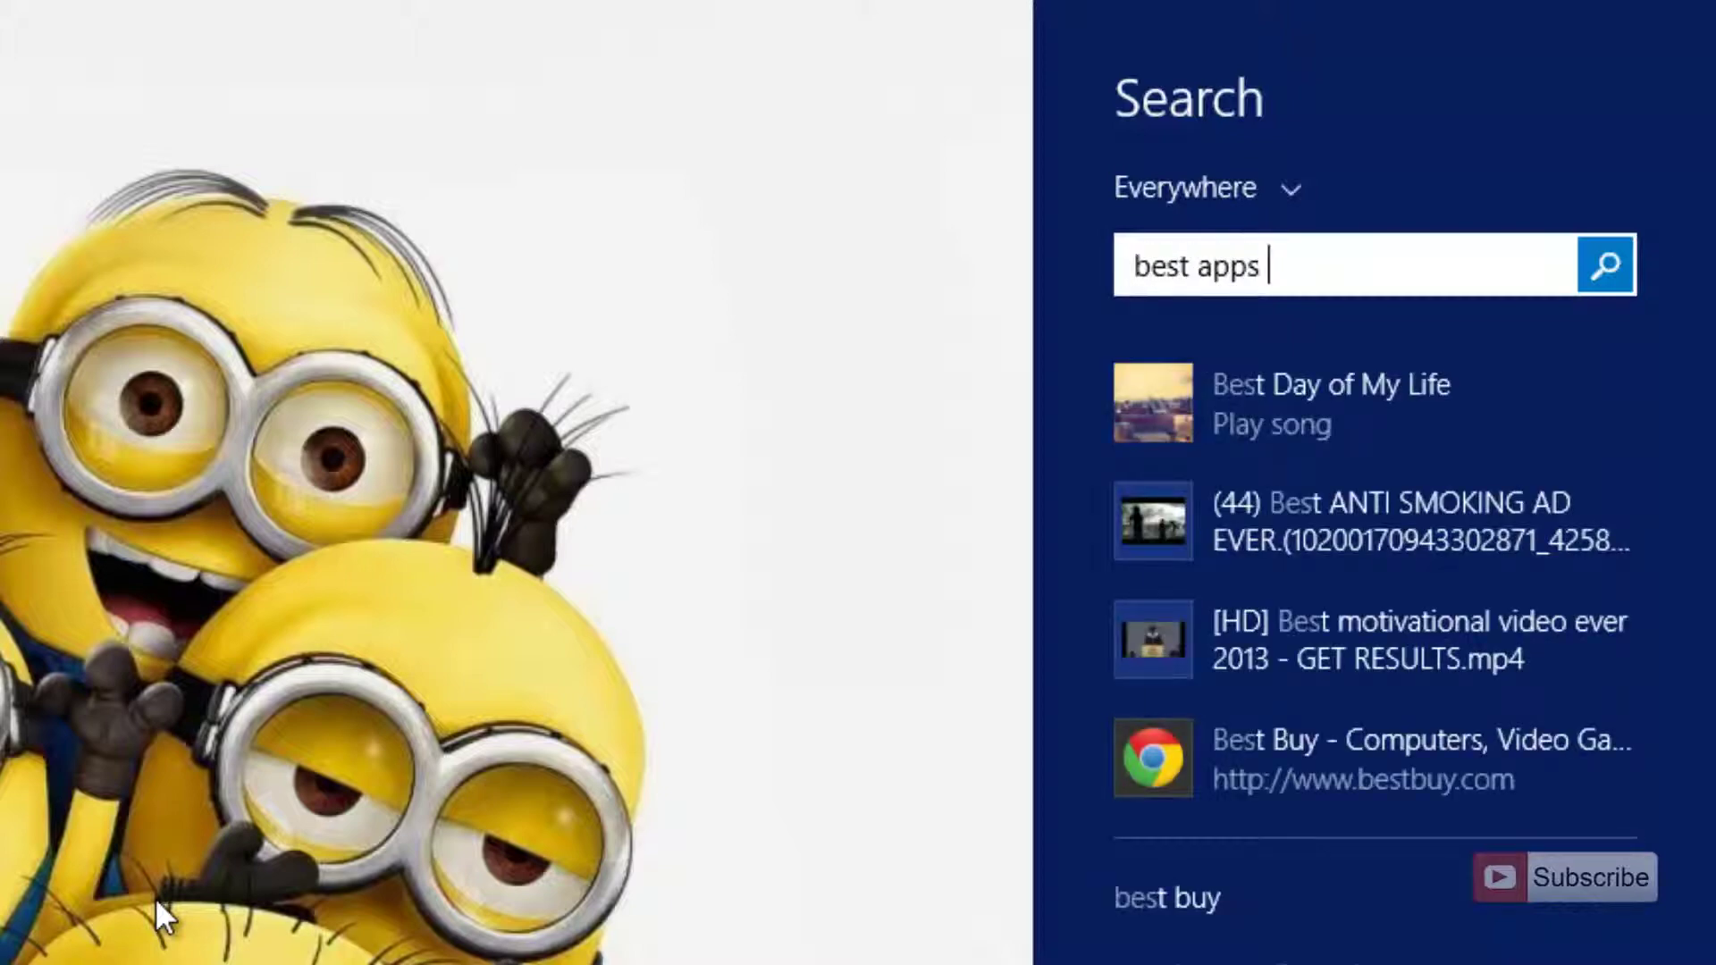
pyautogui.write(' for win')
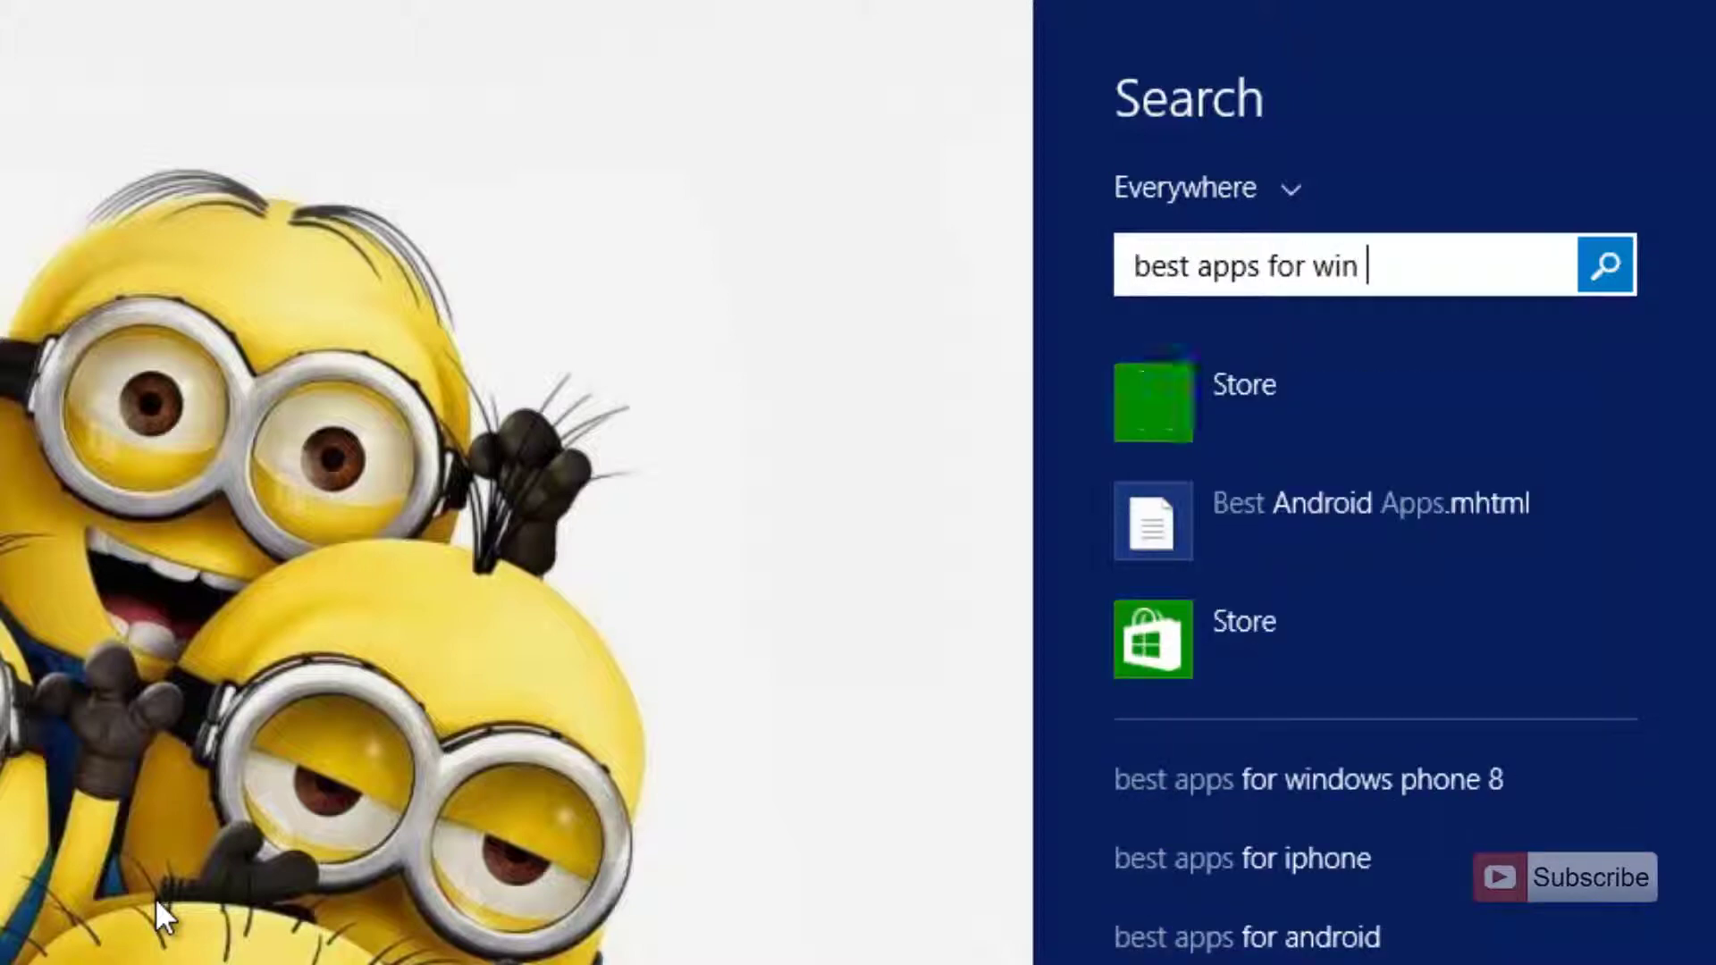
pyautogui.write(' 8.1')
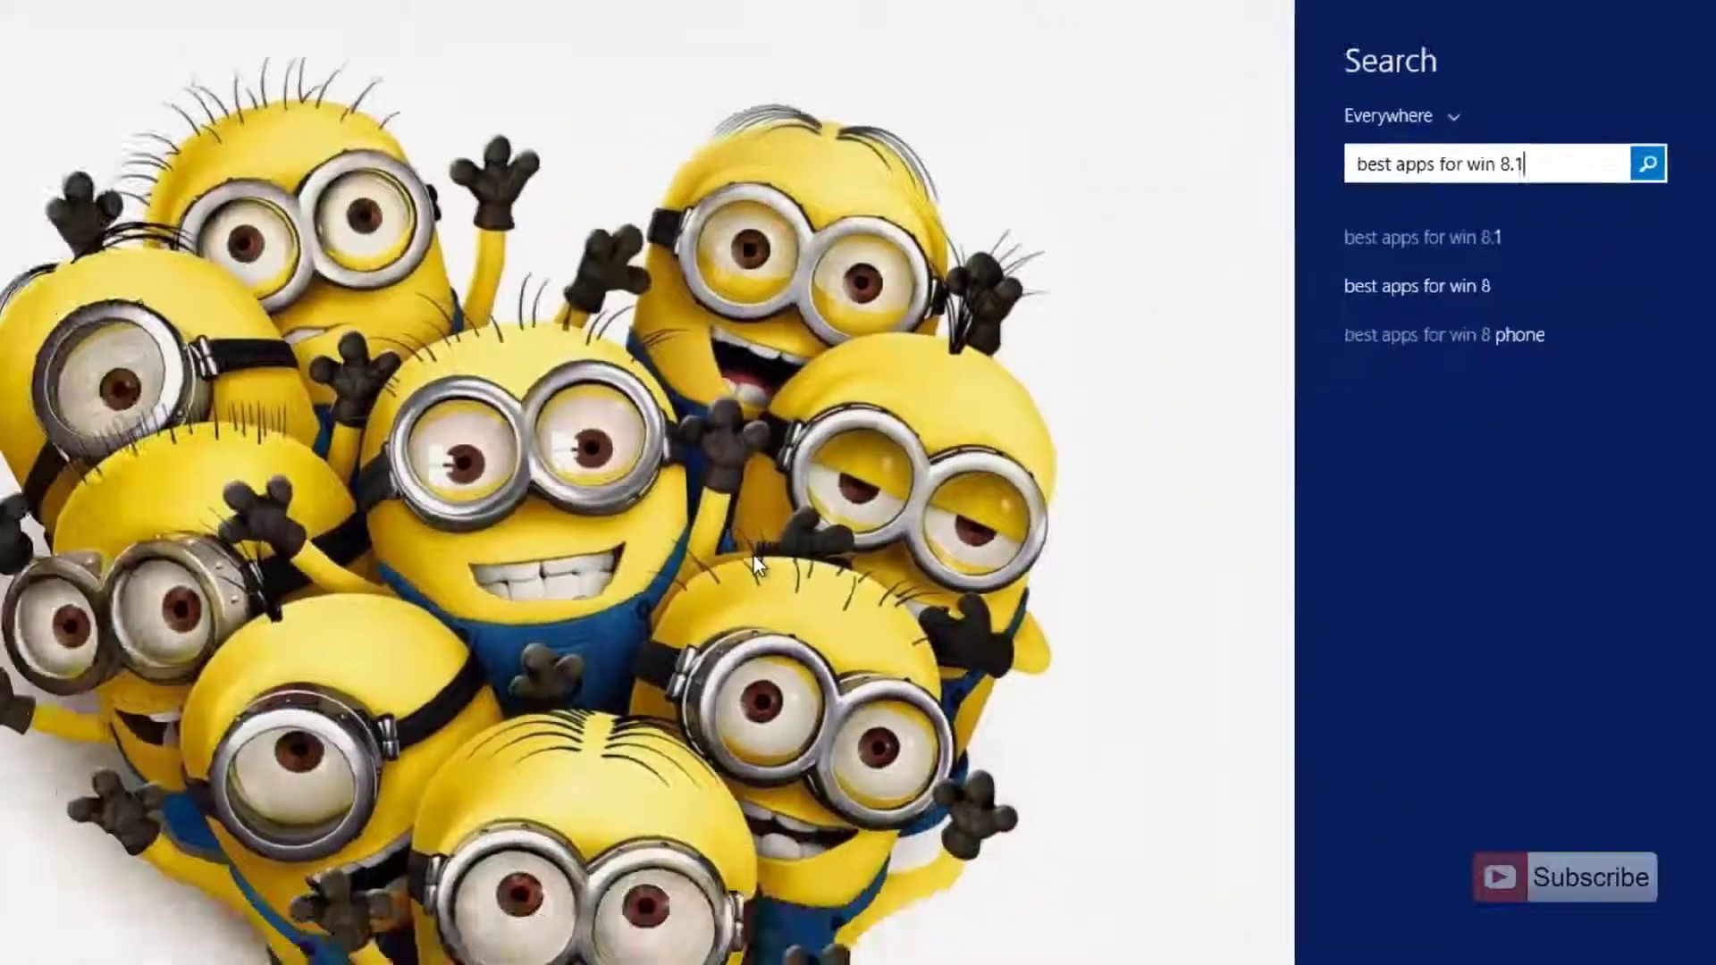
# Show the full results page for 'best apps for win 8.1', then go back to the desktop with Win+D
pyautogui.press('Return')
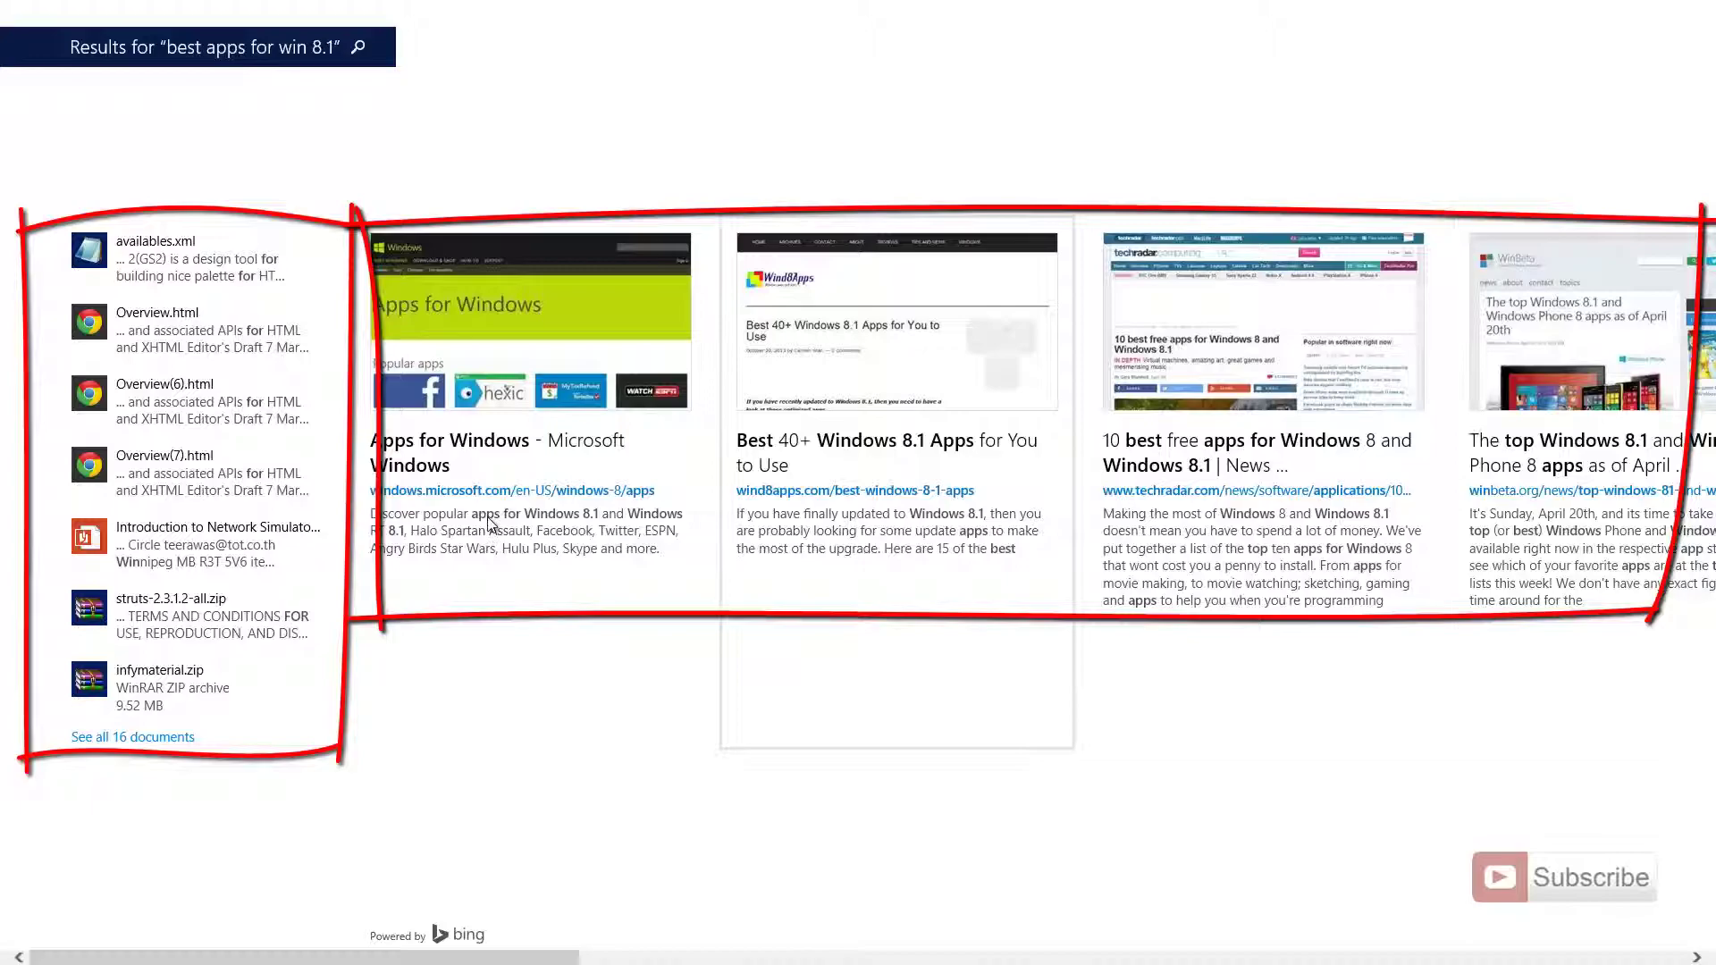
pyautogui.press('super+d')
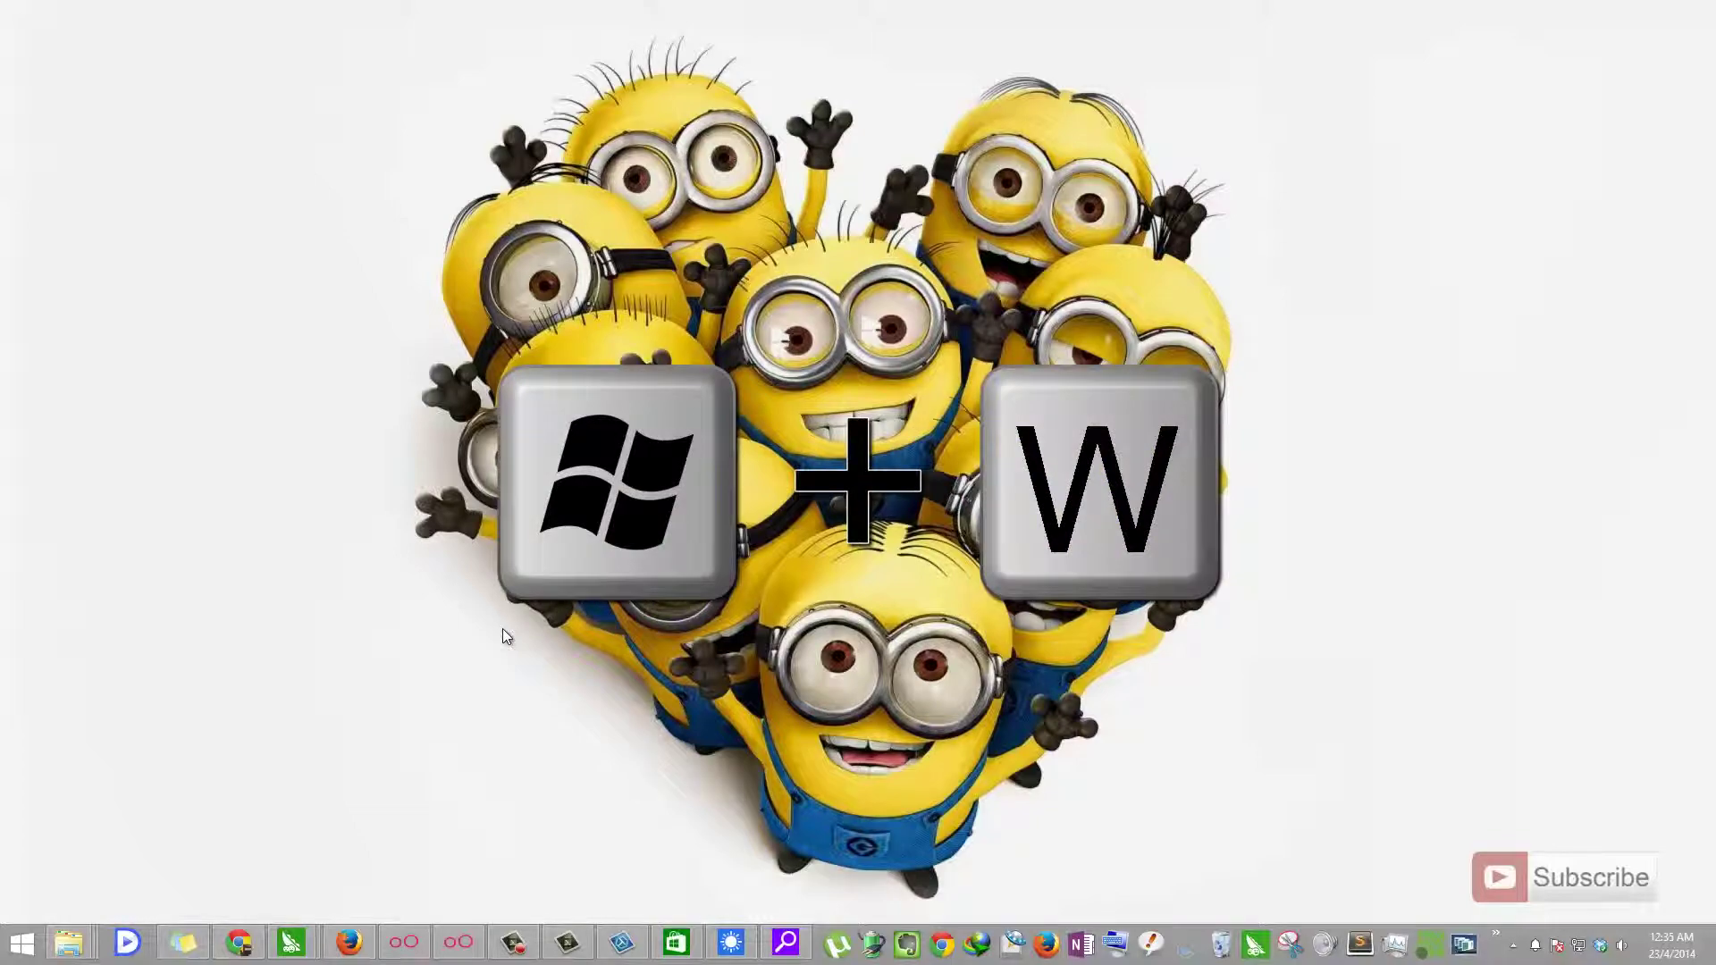
# Search Settings for 'power' using Win+W to list Power and sleep settings and Power Options
pyautogui.press('super+w')
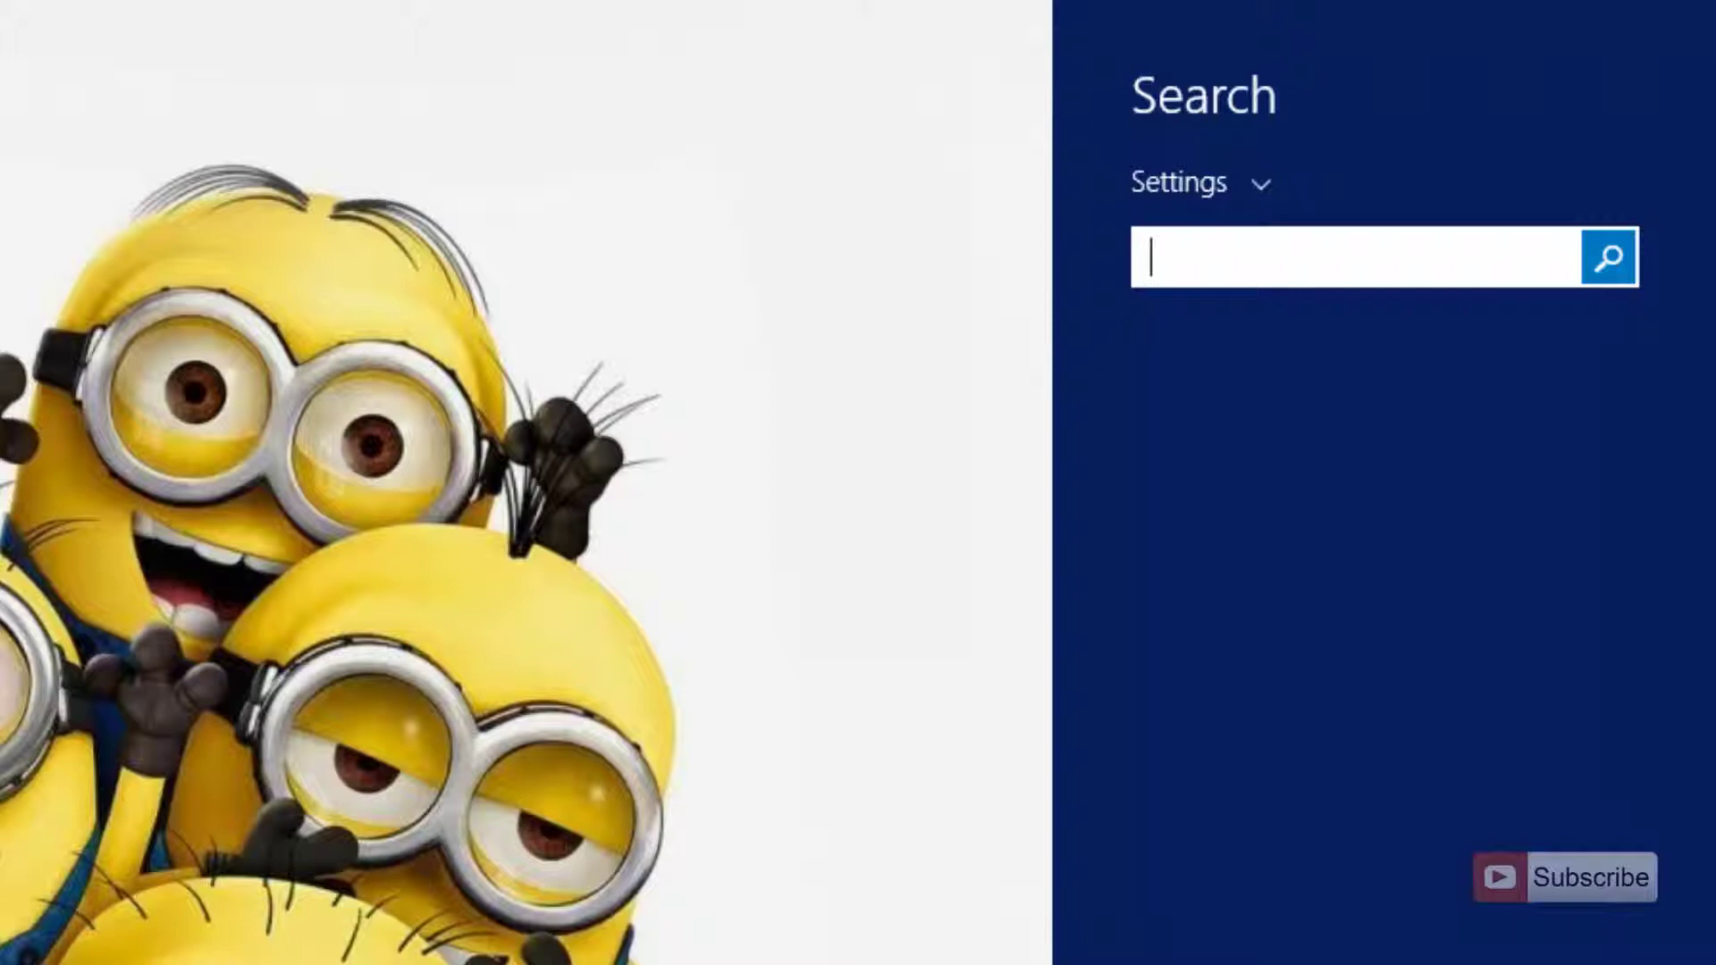
pyautogui.write('power and sleep settings')
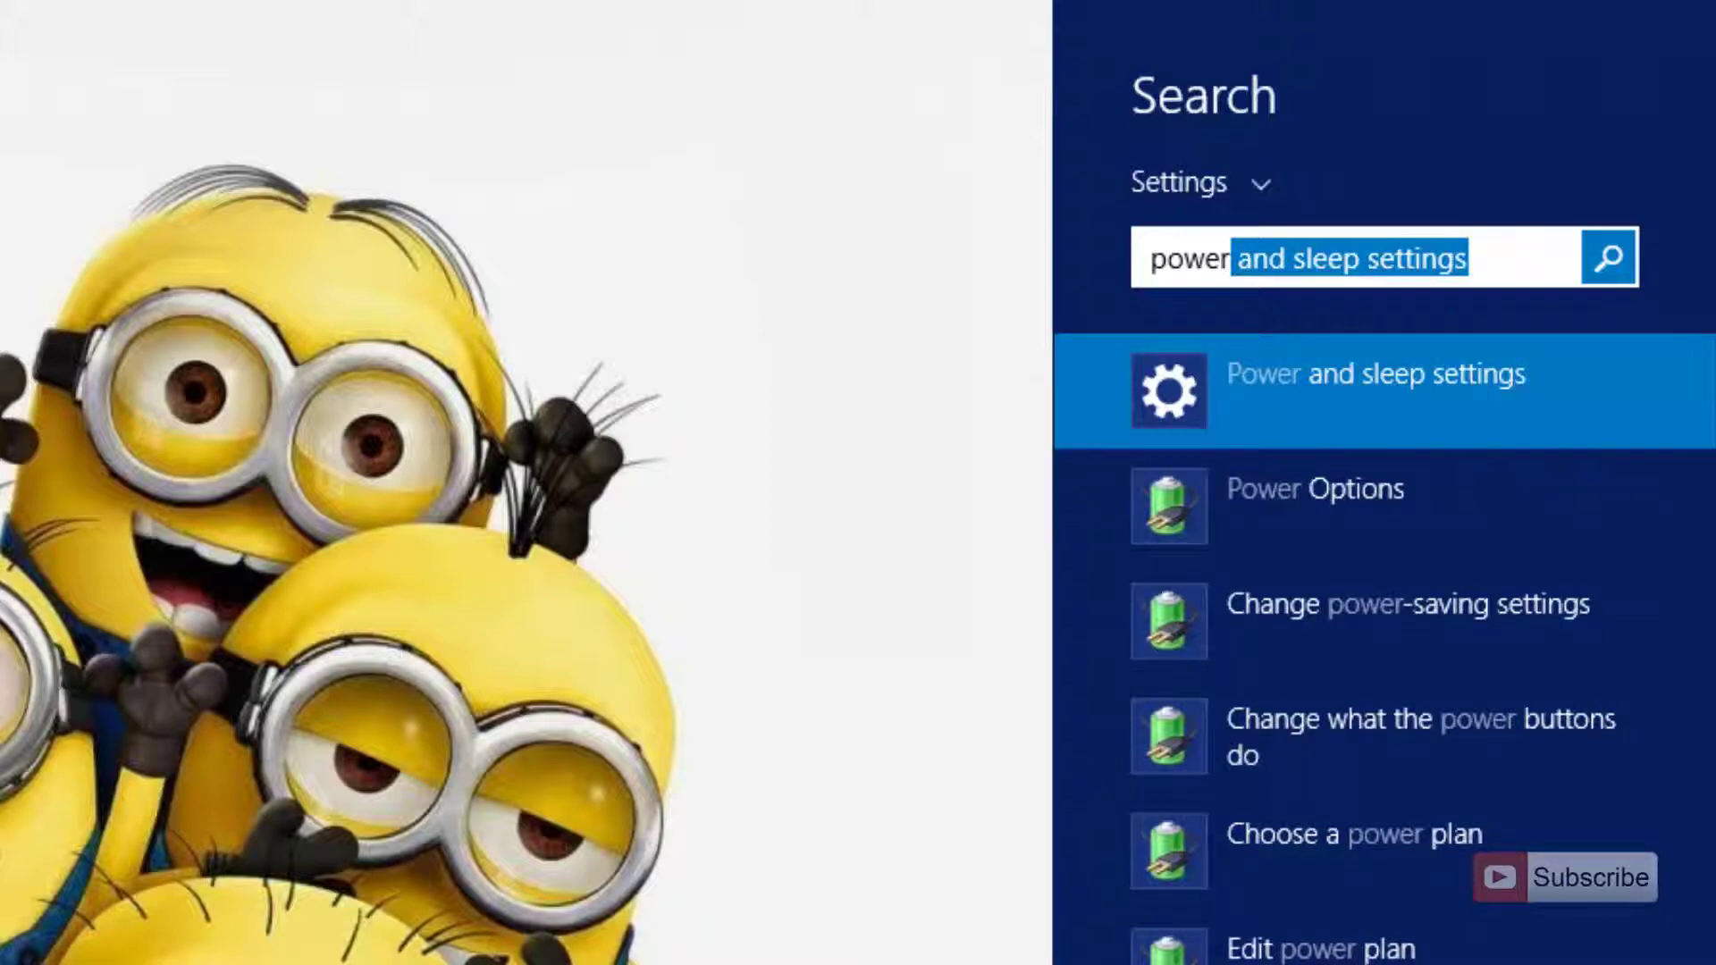
# Retype 'power' in the Everywhere search, then restrict the results to Settings only
pyautogui.press('super+s')
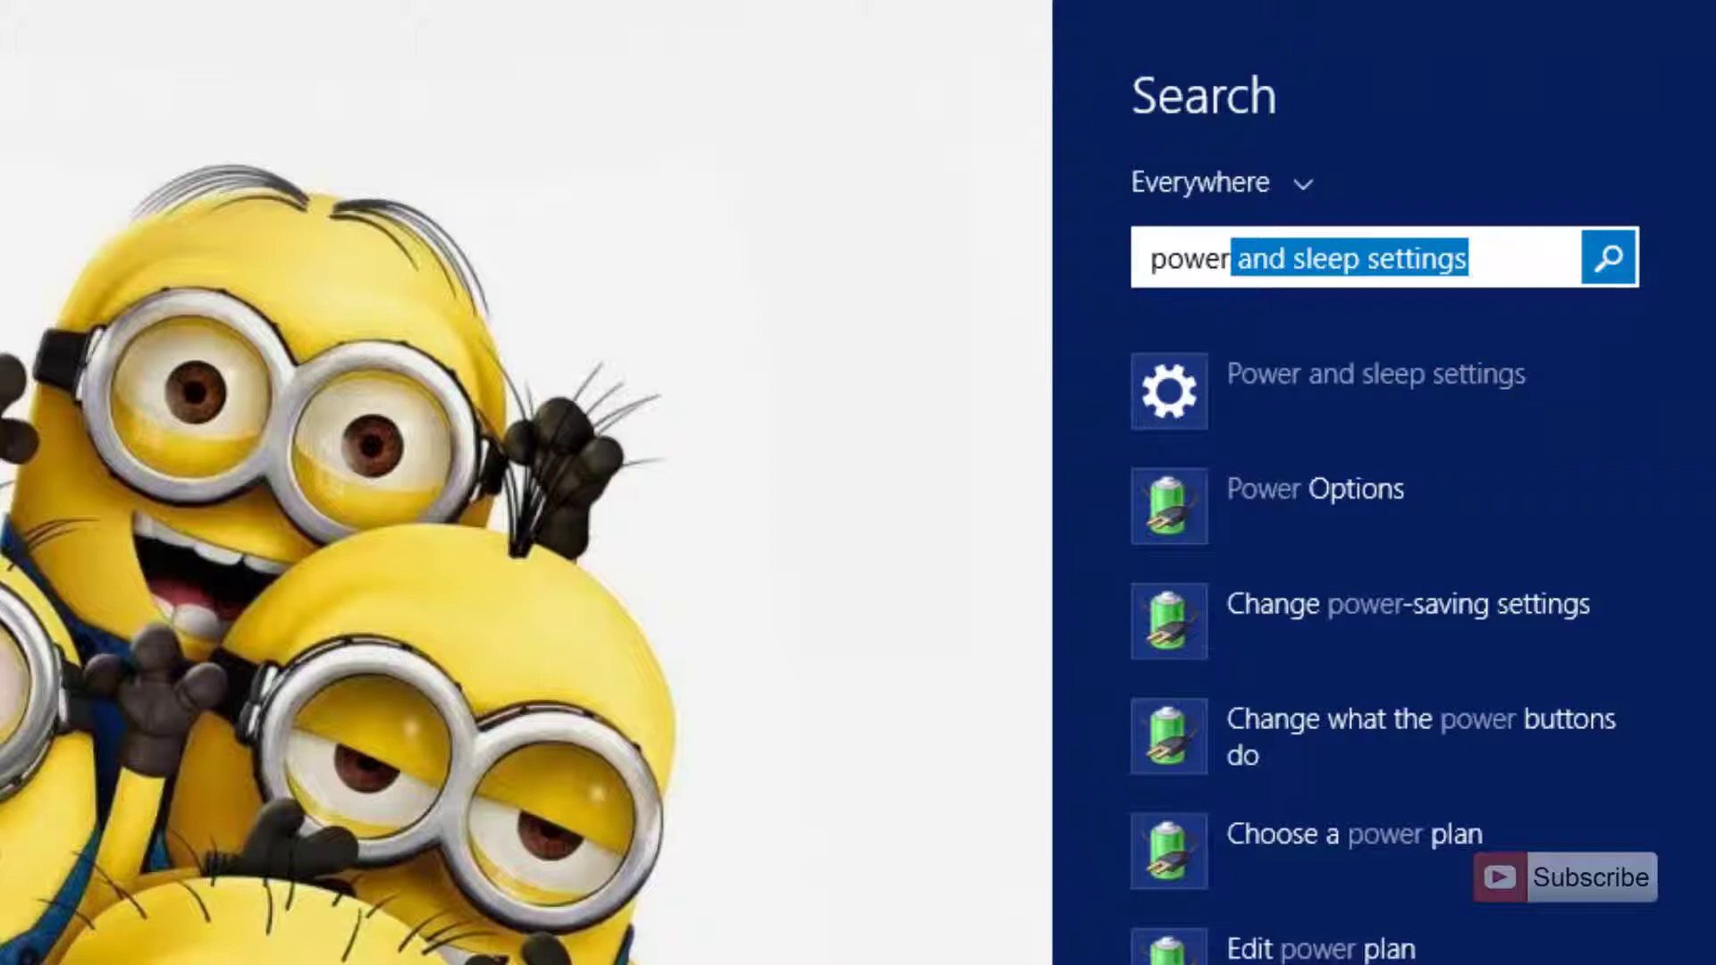
pyautogui.press('BackSpace')
pyautogui.press('BackSpace')
pyautogui.press('BackSpace')
pyautogui.press('BackSpace')
pyautogui.press('BackSpace')
pyautogui.press('BackSpace')
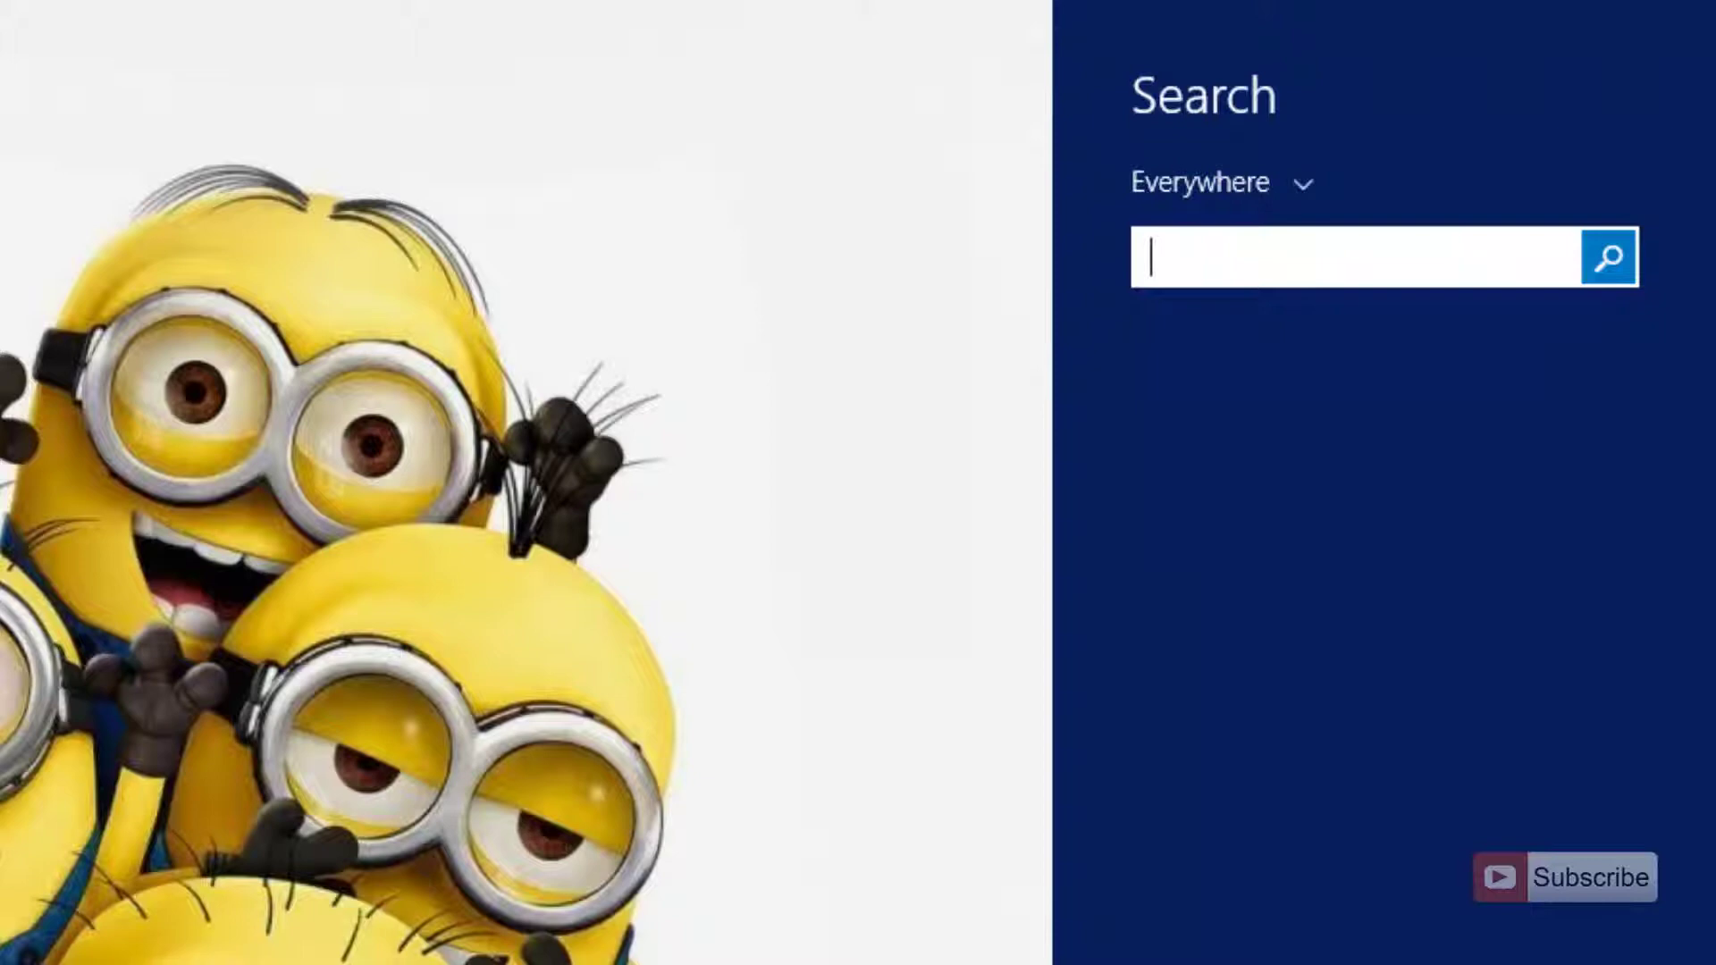
pyautogui.write('powerISO')
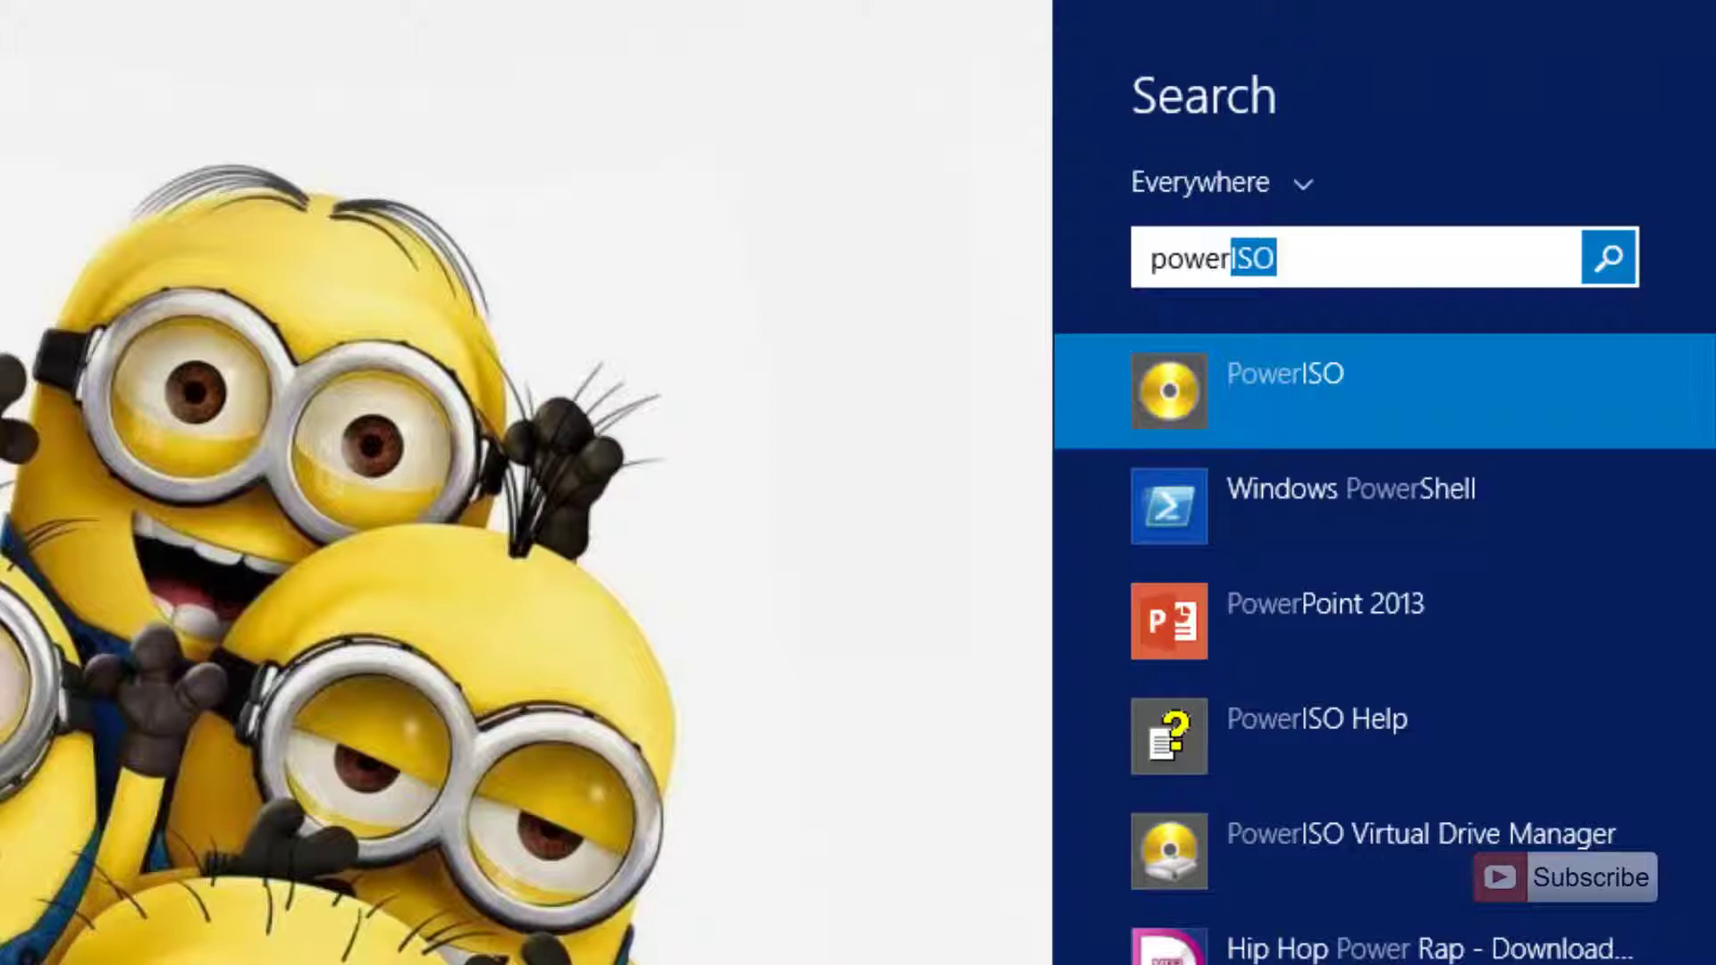
pyautogui.press('super+w')
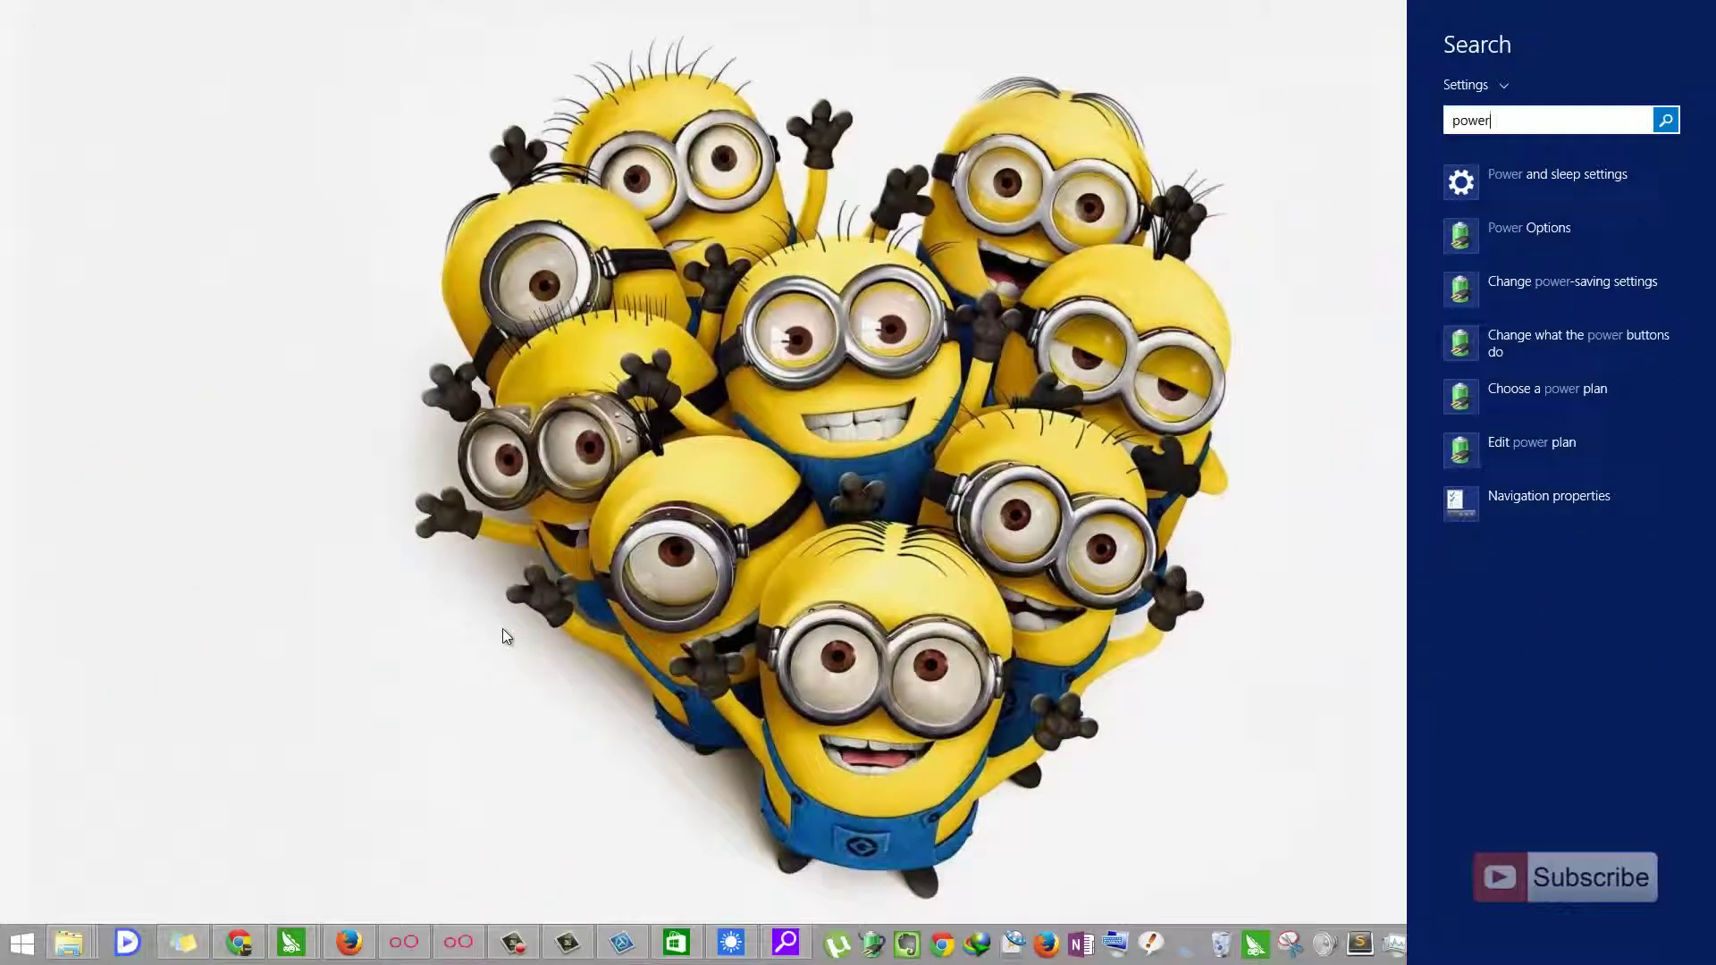
# Open the Store from the taskbar to its top categories, then show the desktop with Win+D
pyautogui.click(666, 944)
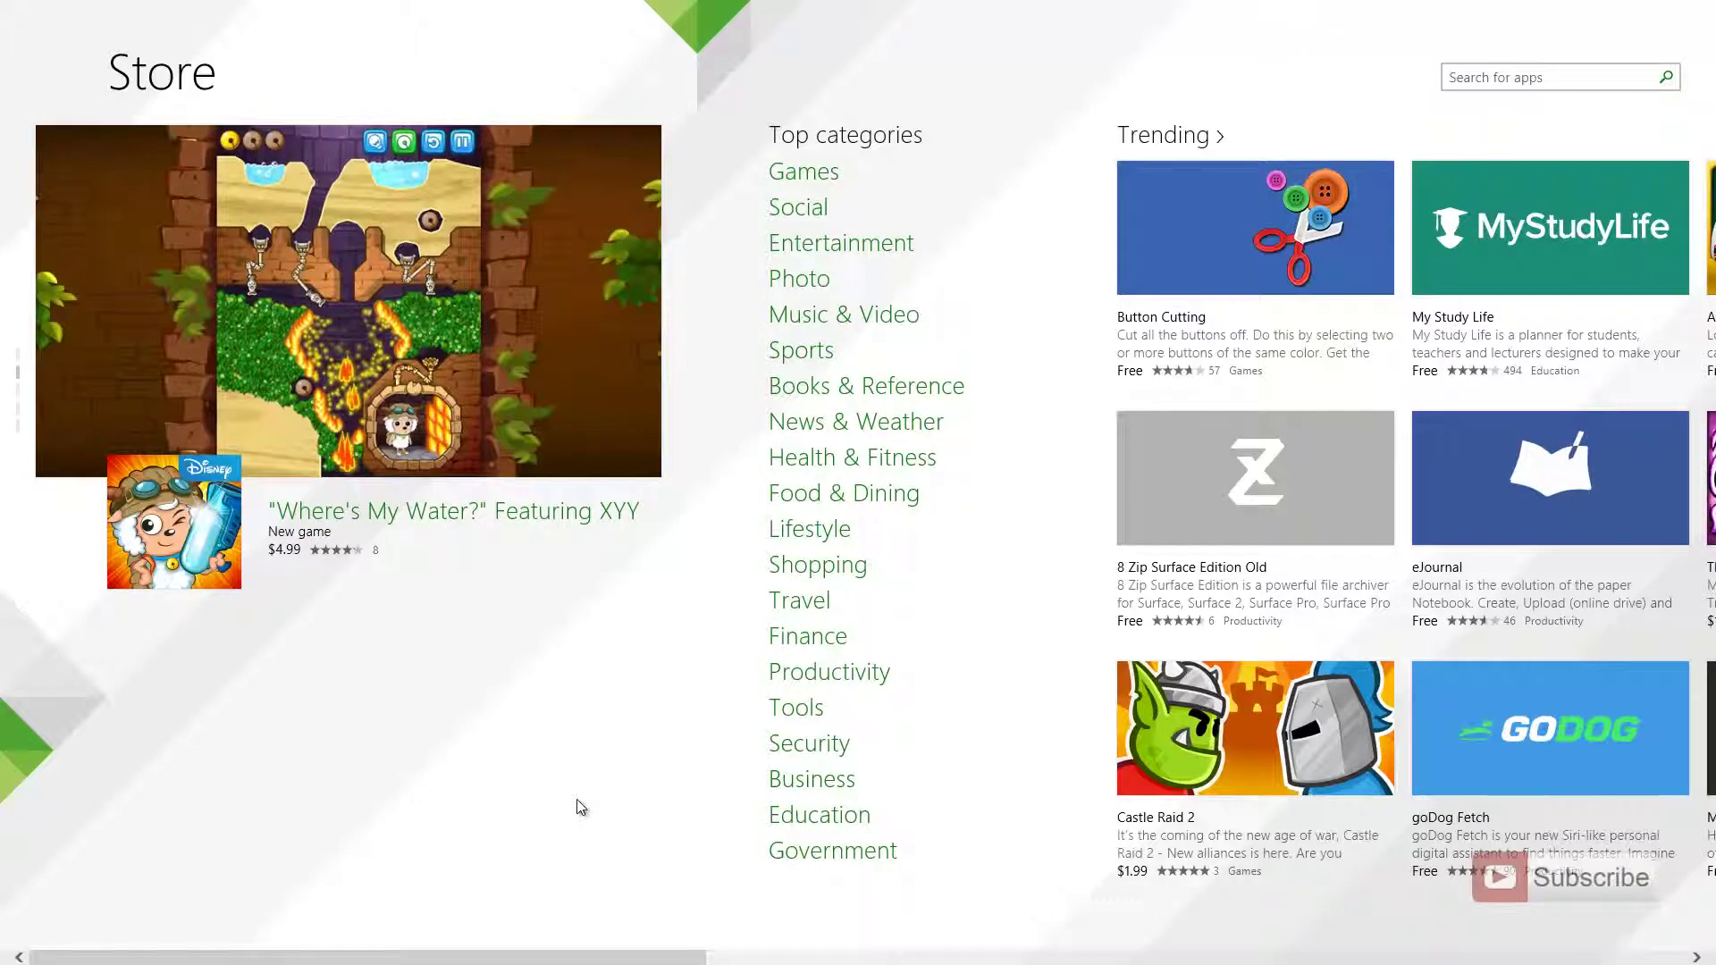
pyautogui.press('super+d')
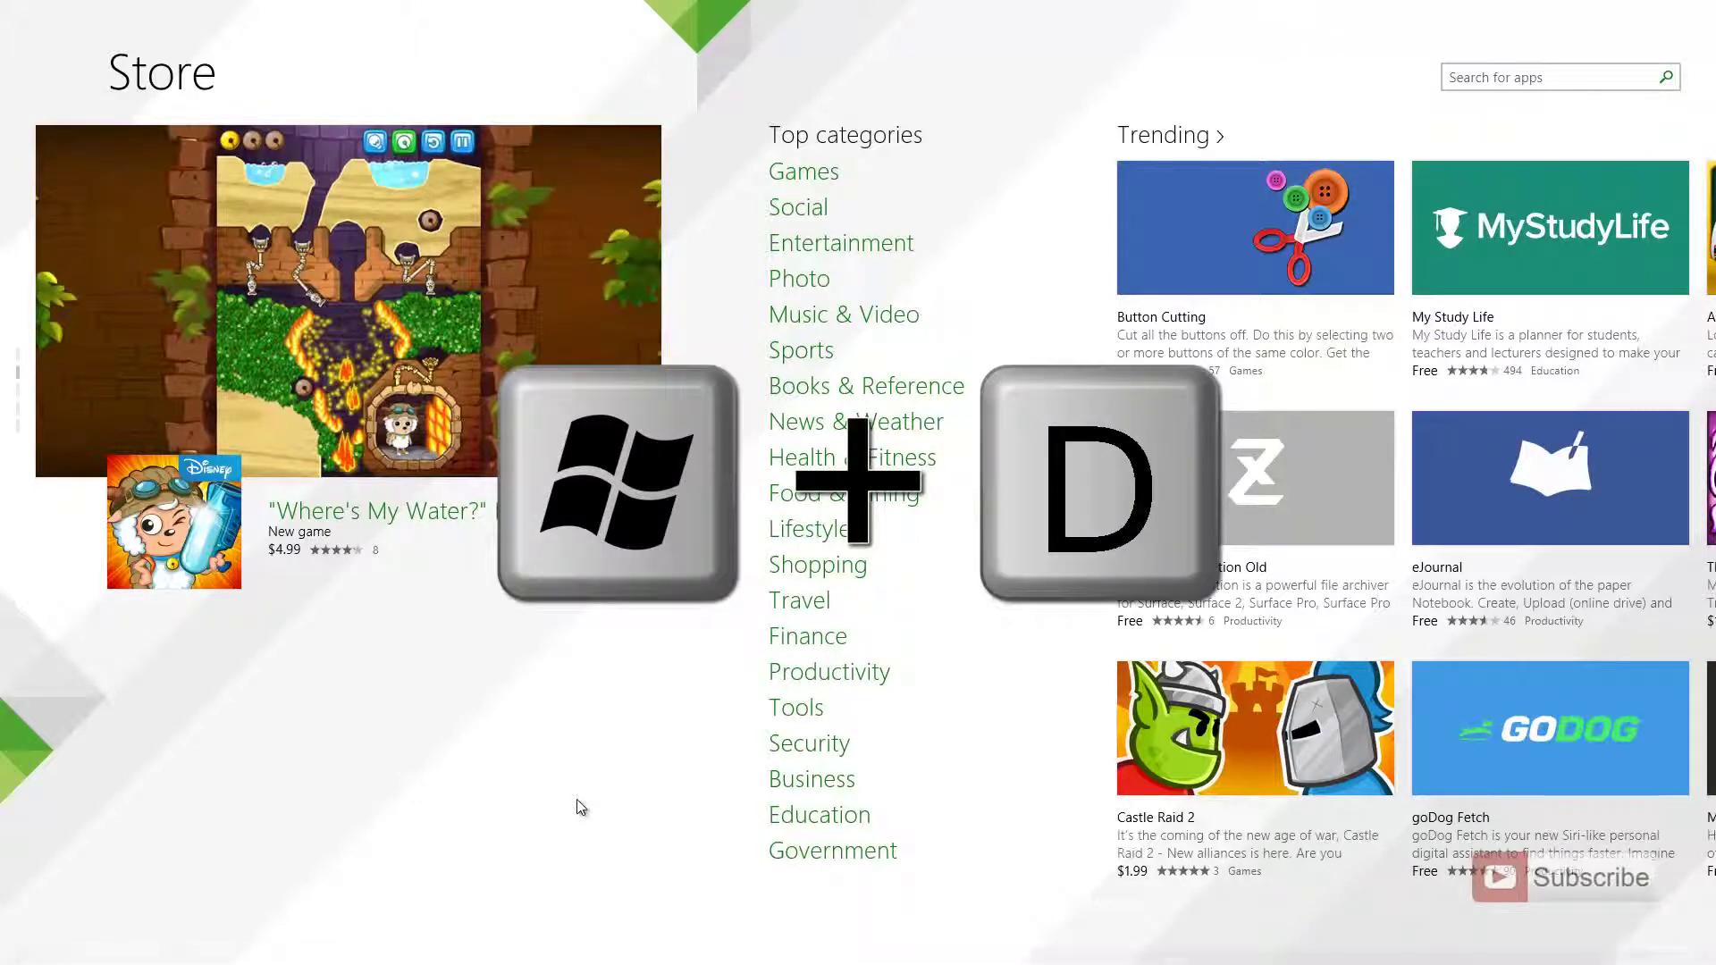